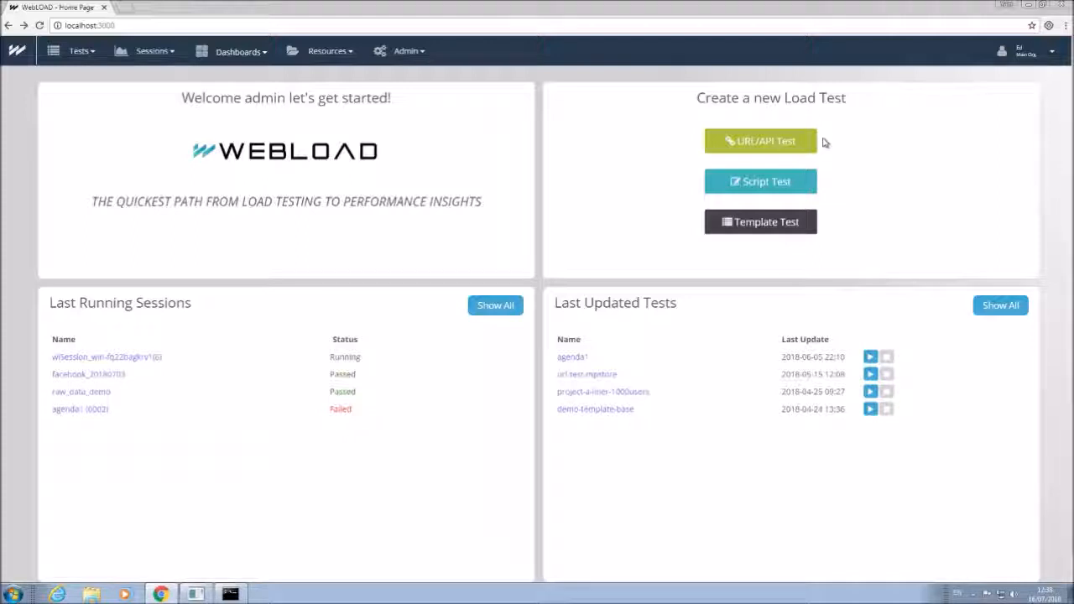
Start a new URL/API load test and name it my-first-test
left_click(780, 149)
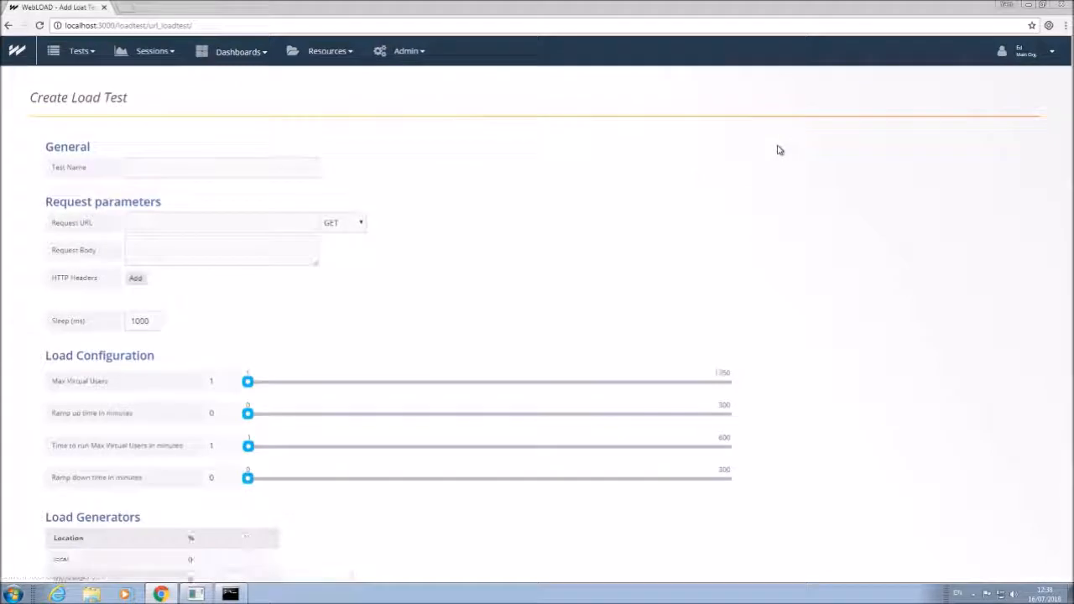
left_click(241, 164)
type("my-first-te")
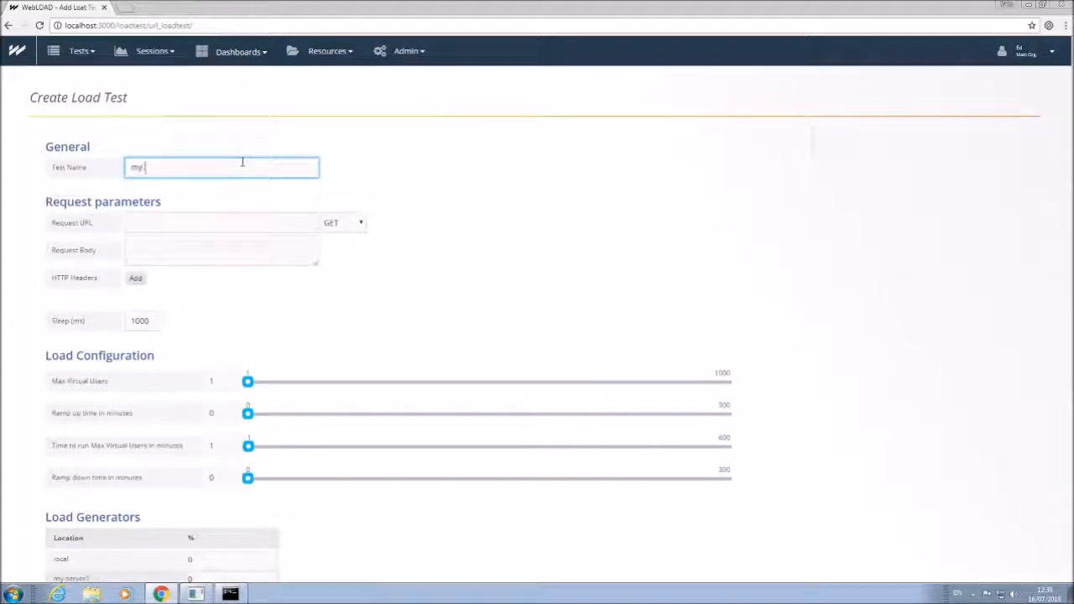
type("st")
key("Tab")
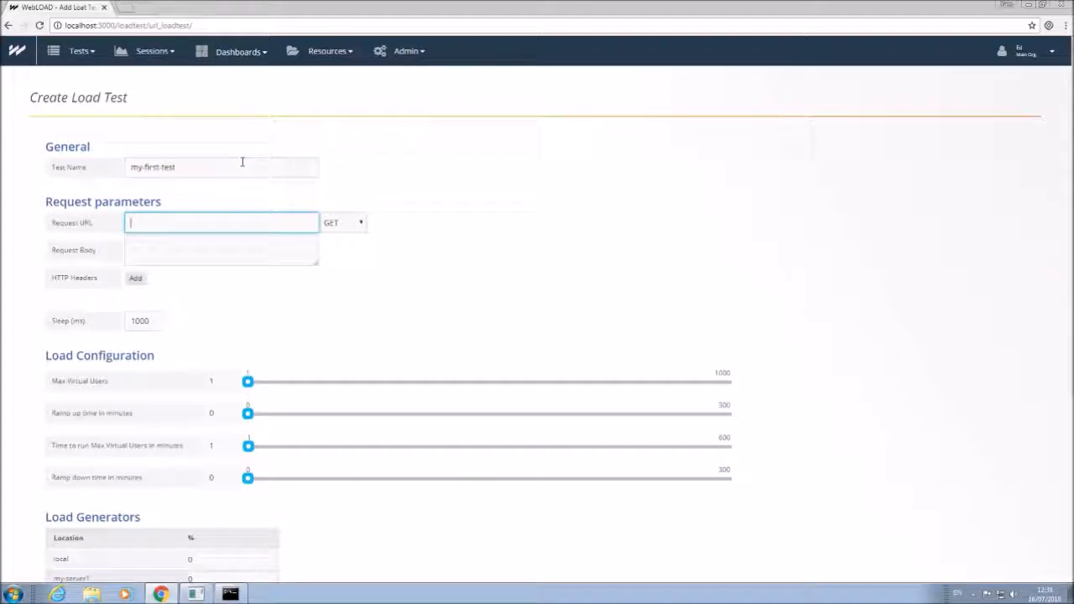
type("h")
type("ttp://www.weblo")
type("adp")
type("mpstore.com")
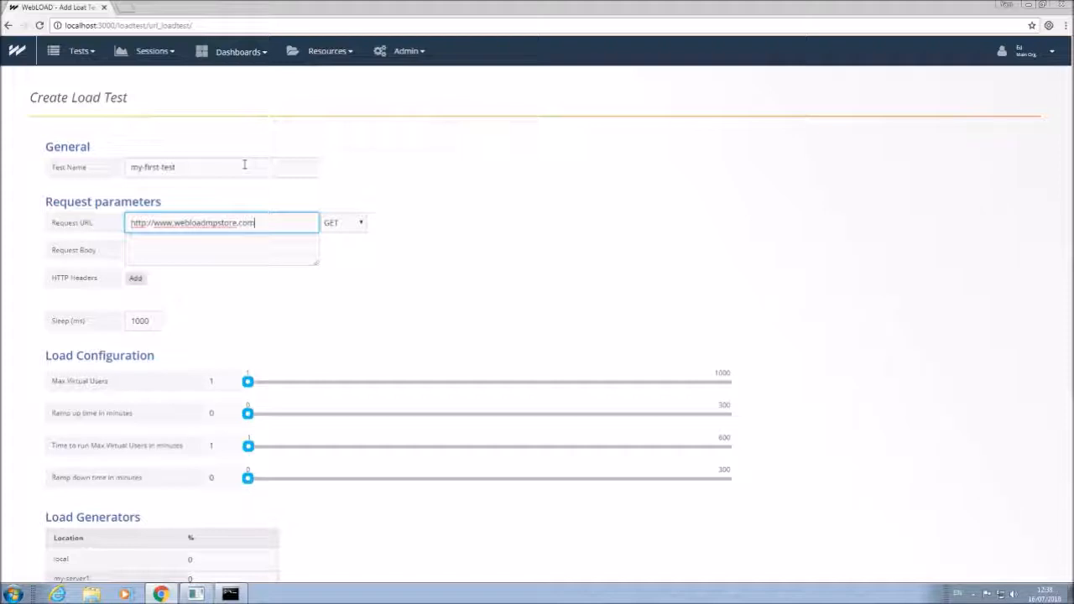
left_click(351, 230)
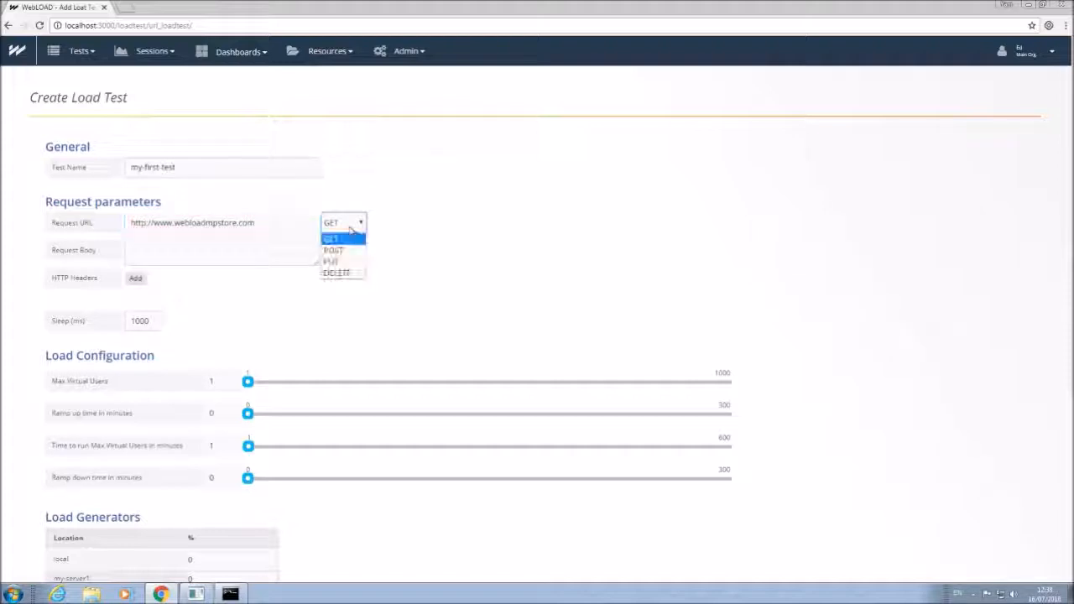
left_click(403, 233)
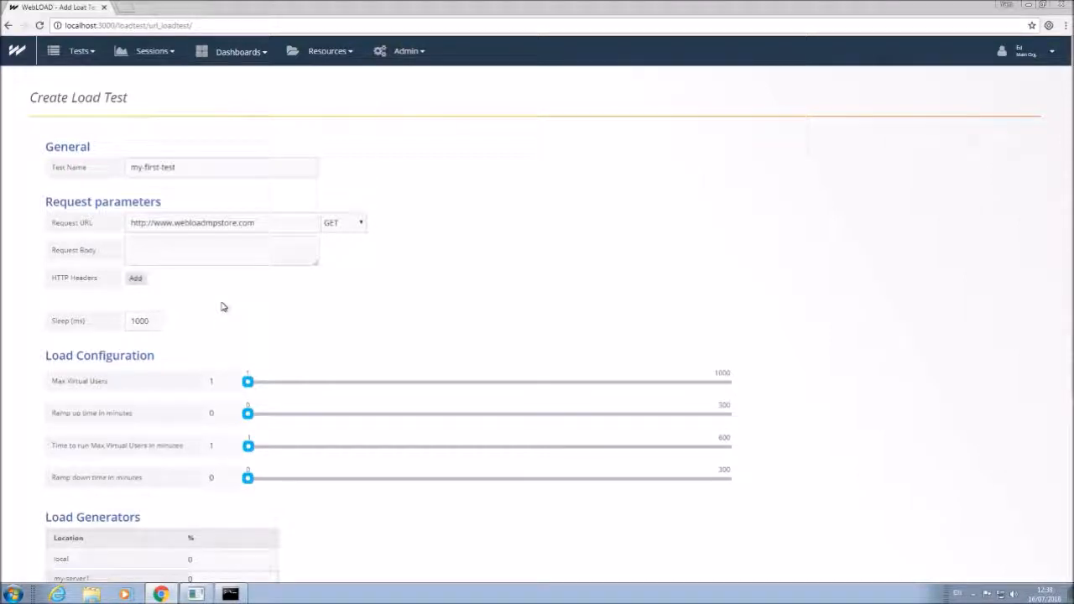
Configure the load with 240 max virtual users, 35 minutes ramp up, 150 minutes at maximum load and 35 minutes ramp down
scroll(222, 307, "down", 2)
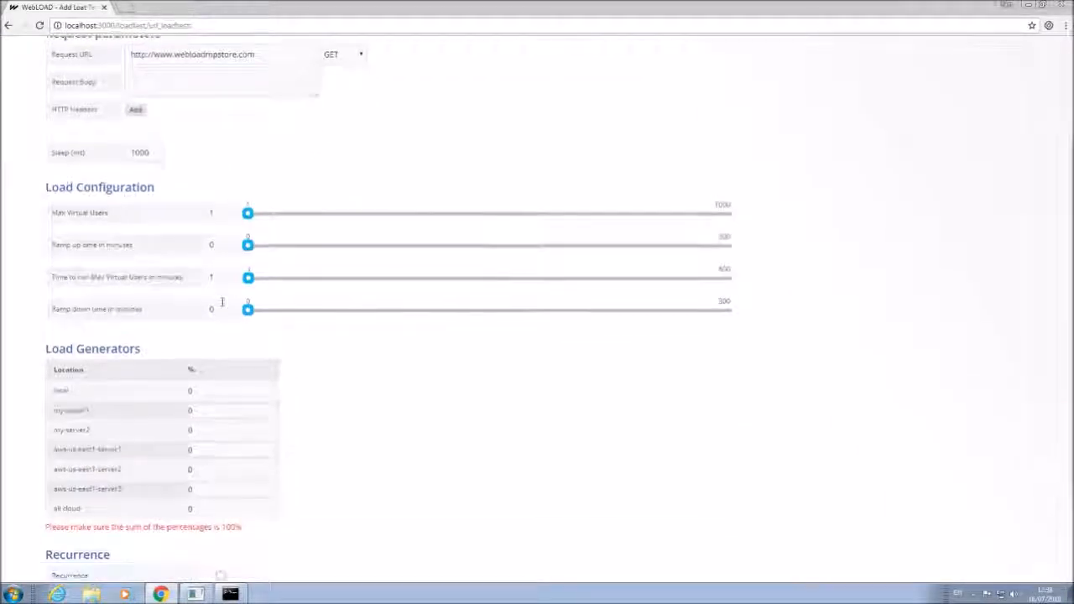
scroll(222, 302, "down", 1)
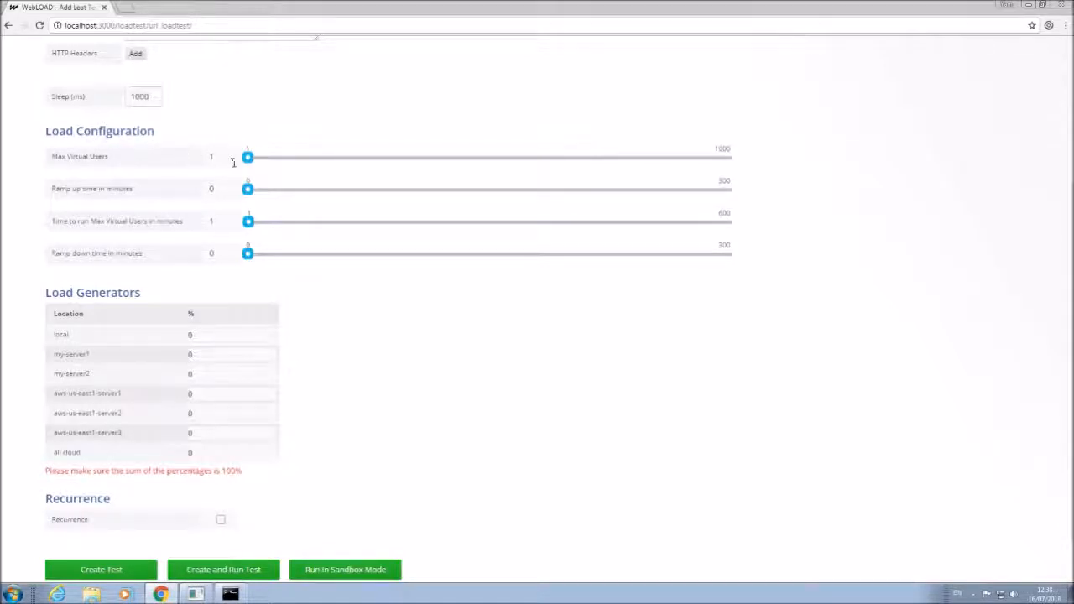
left_click_drag(248, 166, 364, 176)
left_click_drag(249, 196, 305, 201)
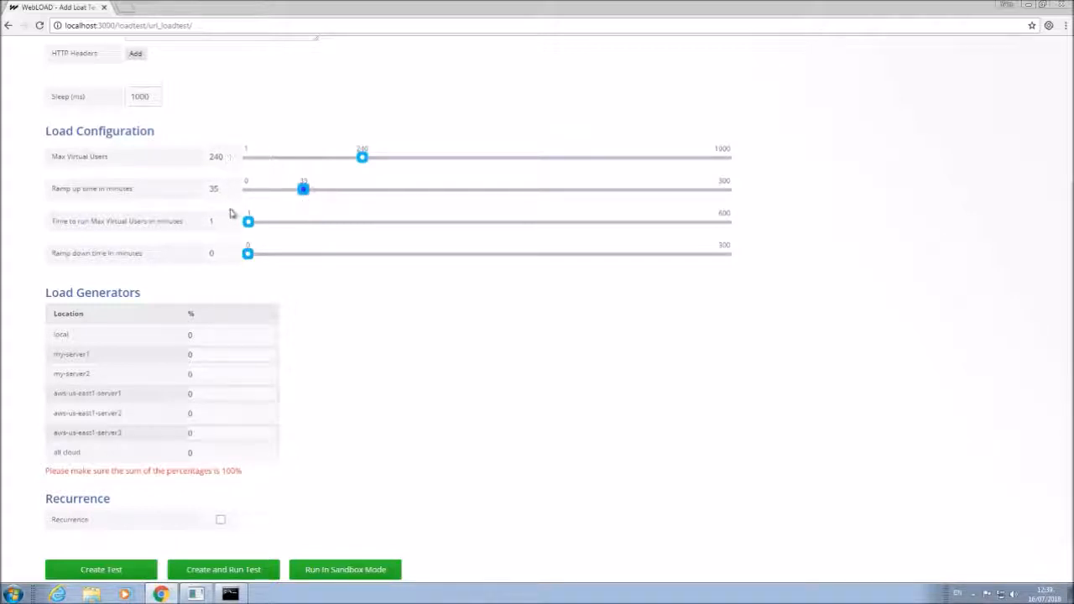
left_click_drag(248, 224, 368, 244)
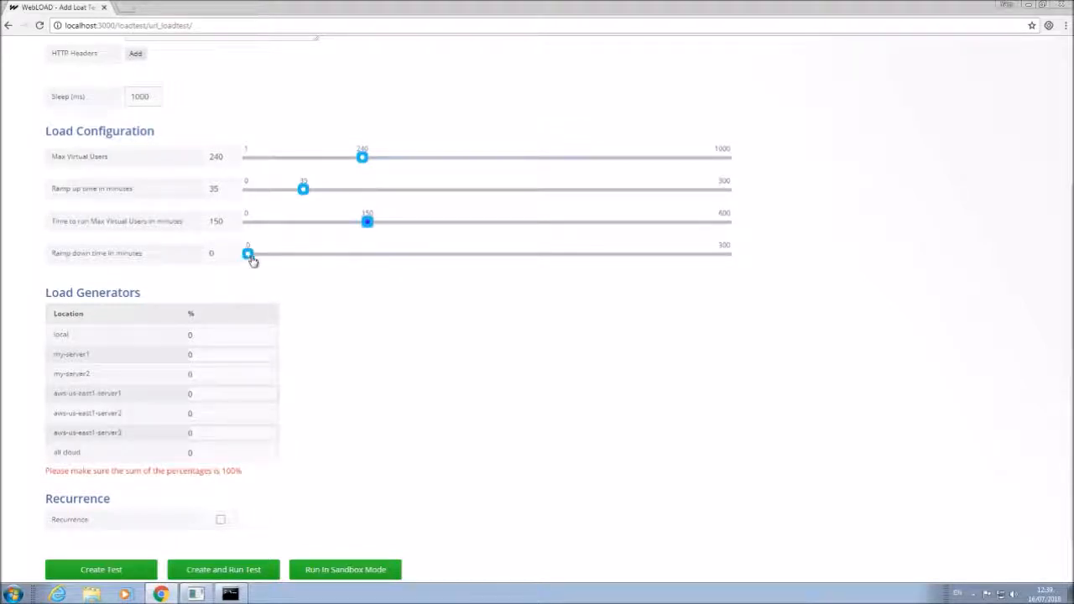
left_click_drag(250, 259, 305, 262)
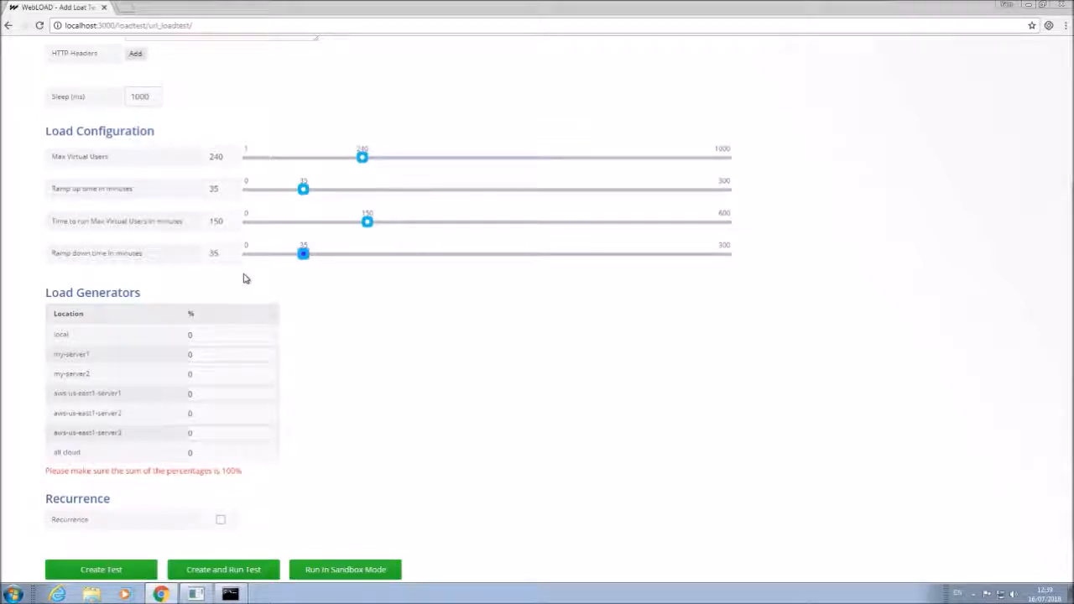
Assign 100% of the load to the all cloud load generator
scroll(359, 356, "down", 1)
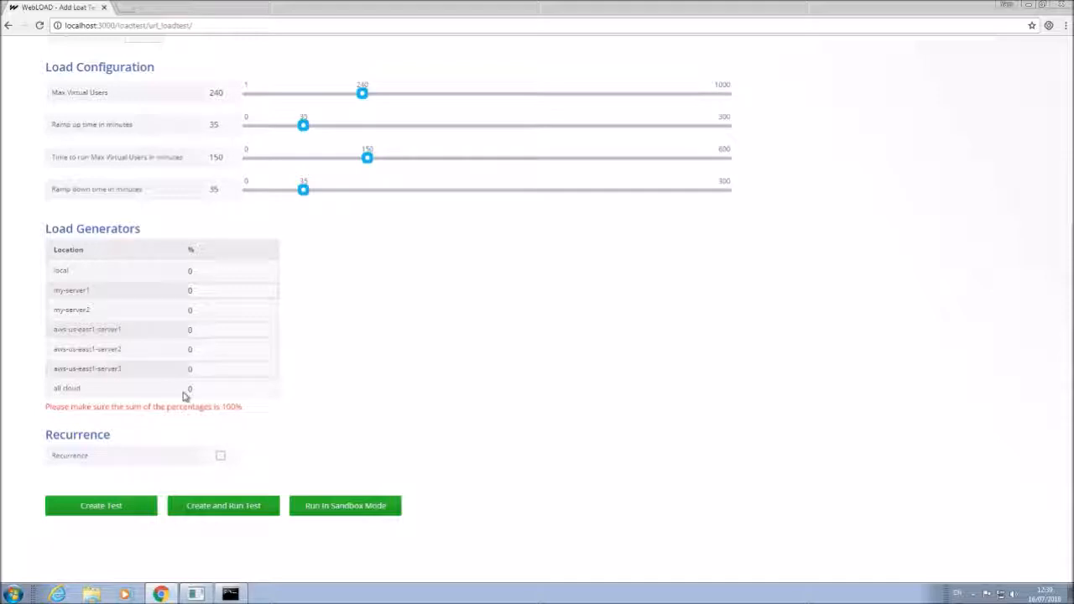
left_click(213, 294)
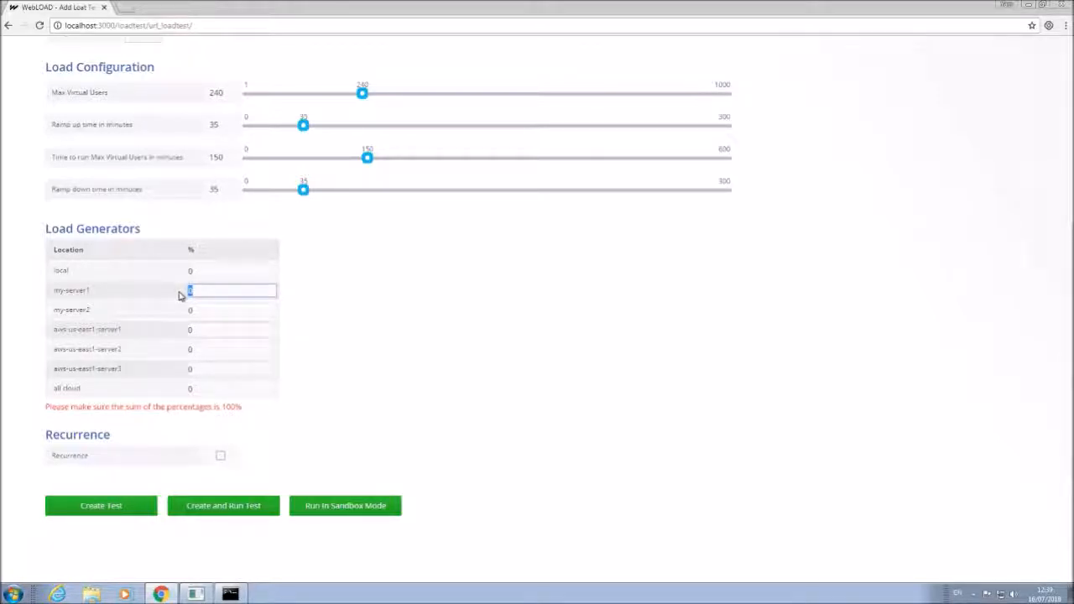
left_click(214, 332)
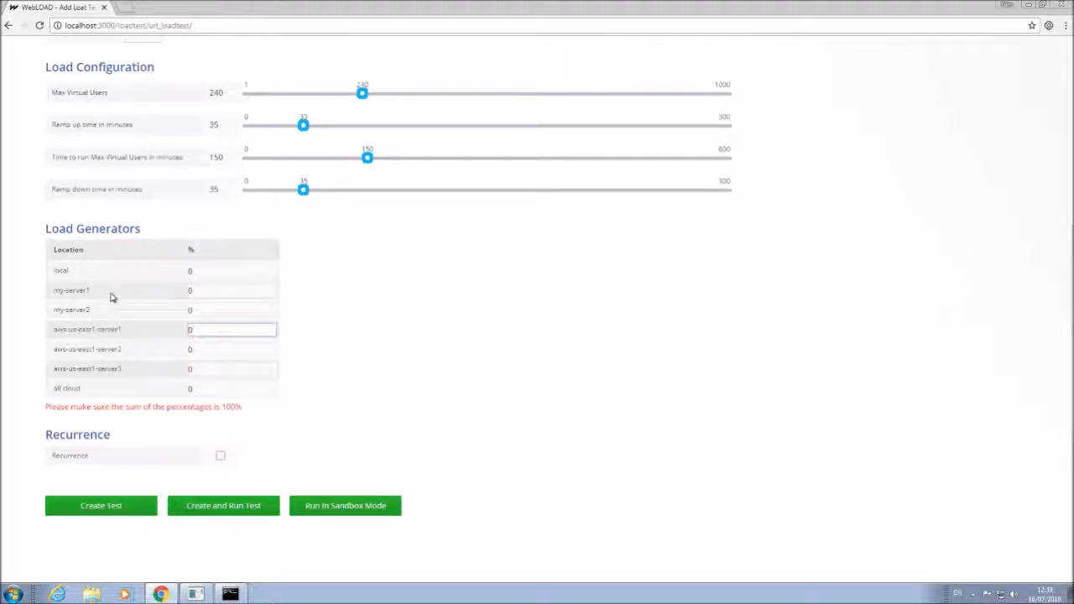
left_click_drag(89, 391, 66, 390)
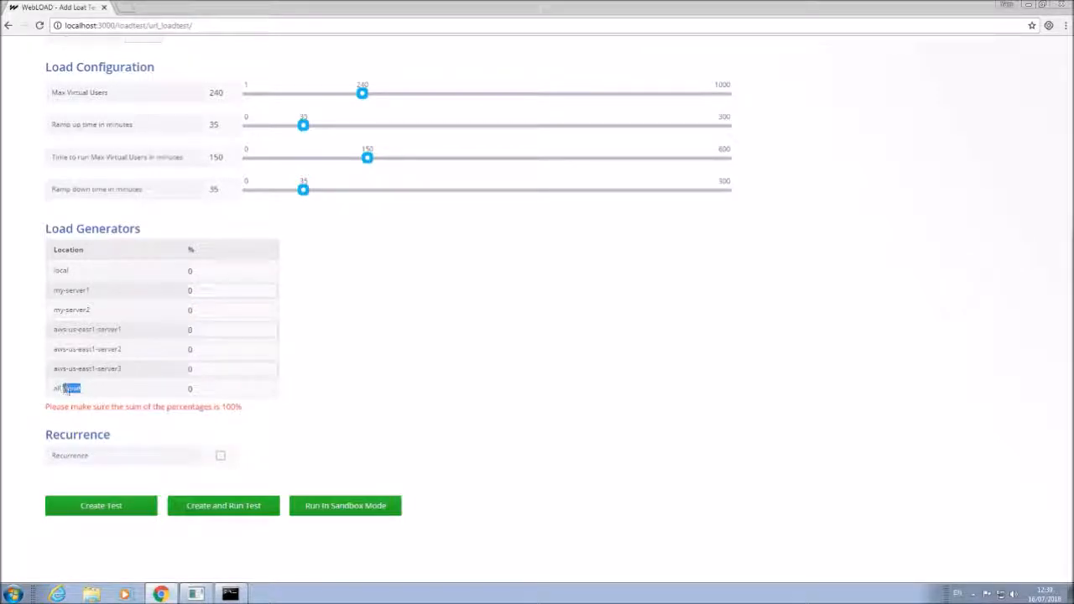
left_click(206, 389)
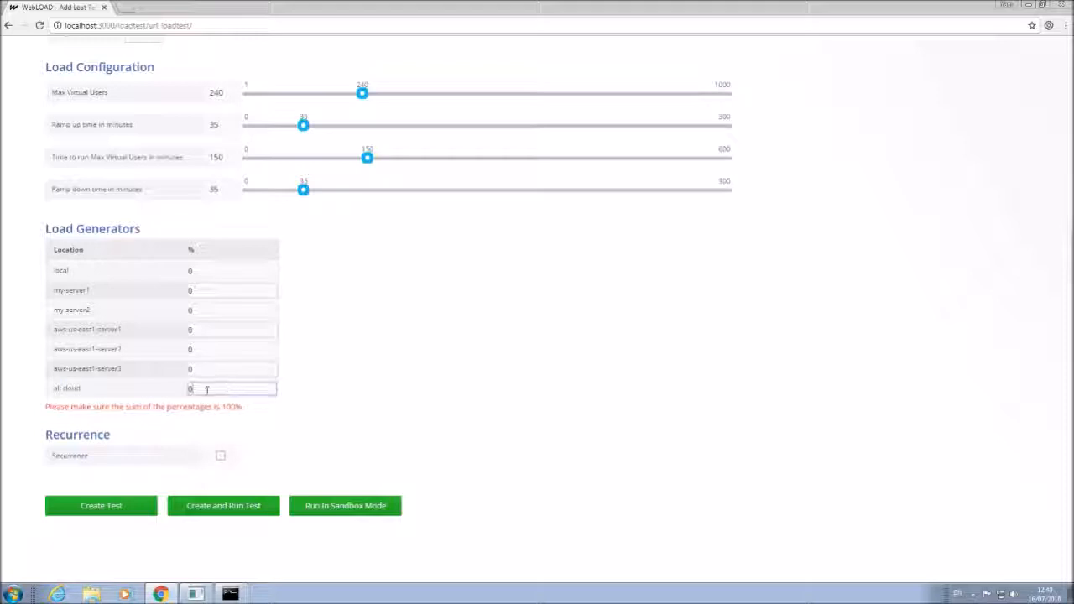
key("BackSpace")
type("100")
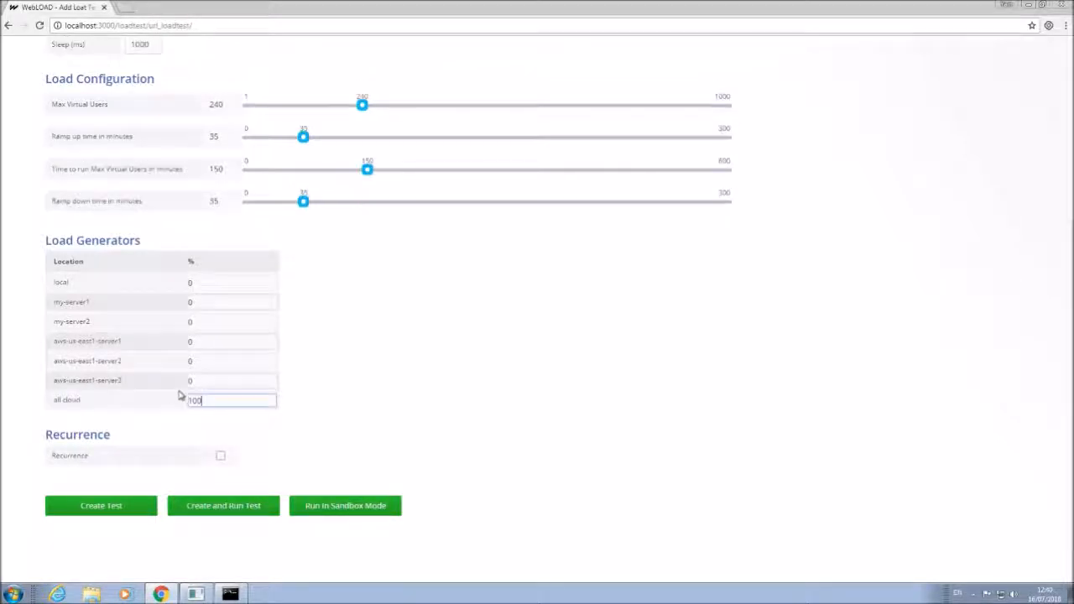
Split the load evenly, with 50% on all cloud and 50% on the local load generator
left_click_drag(206, 400, 168, 412)
key("BackSpace")
type("50")
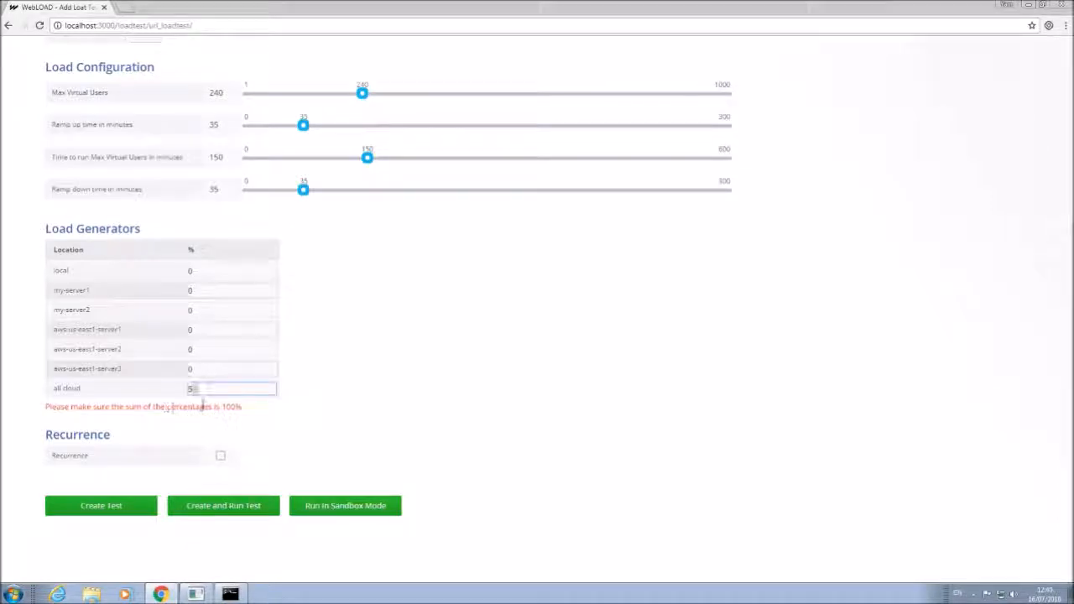
left_click(210, 273)
type("50")
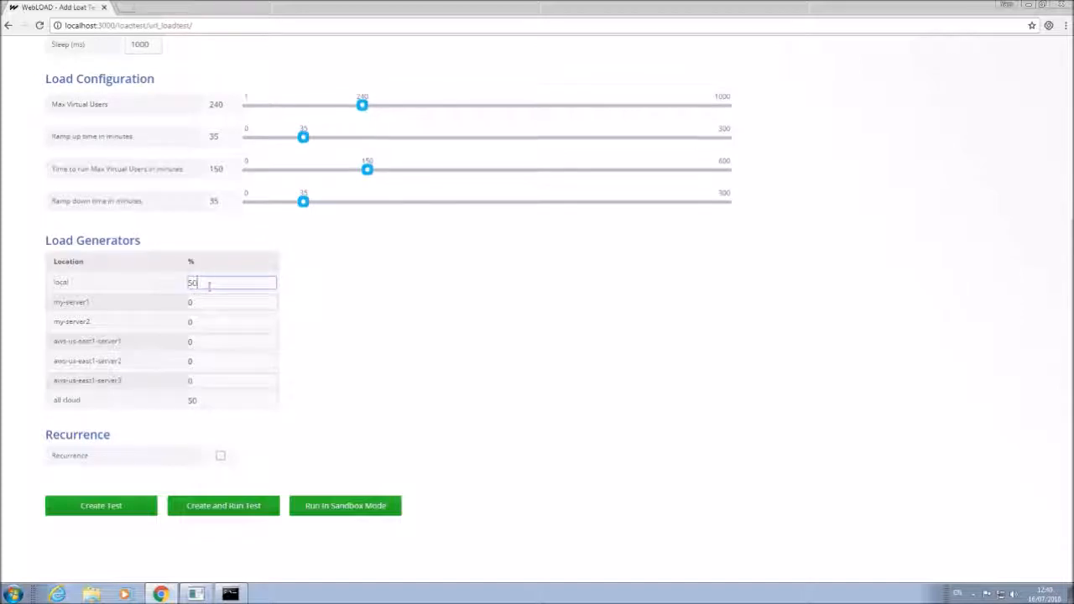
Set the local load generator to 100% and the all cloud load generator to 0%
left_click_drag(212, 285, 159, 289)
key("BackSpace")
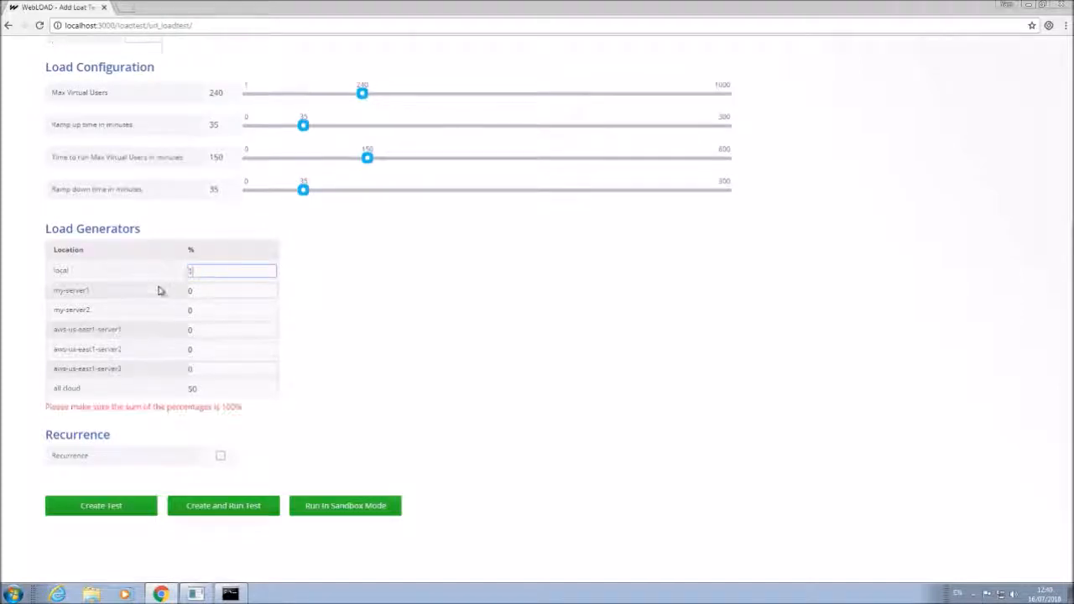
type("100")
left_click(204, 386)
type("0")
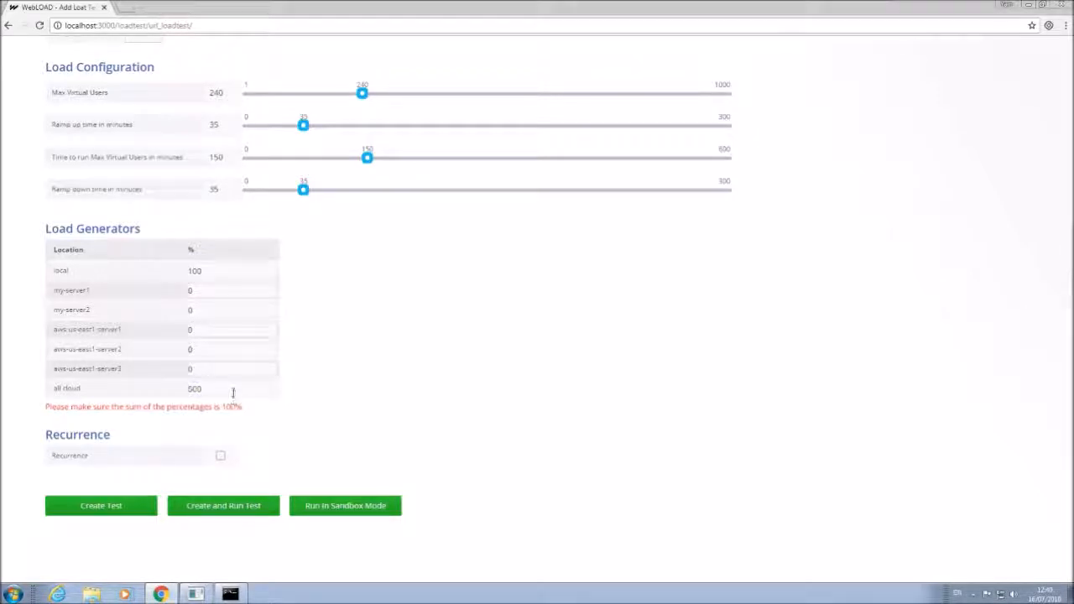
double_click(234, 391)
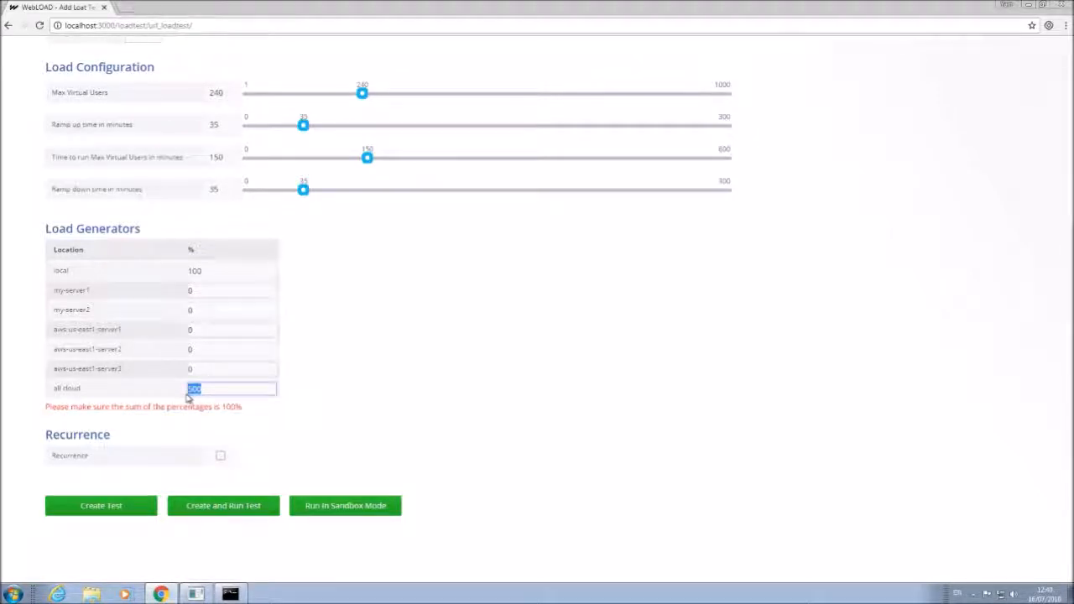
type("0")
left_click(372, 446)
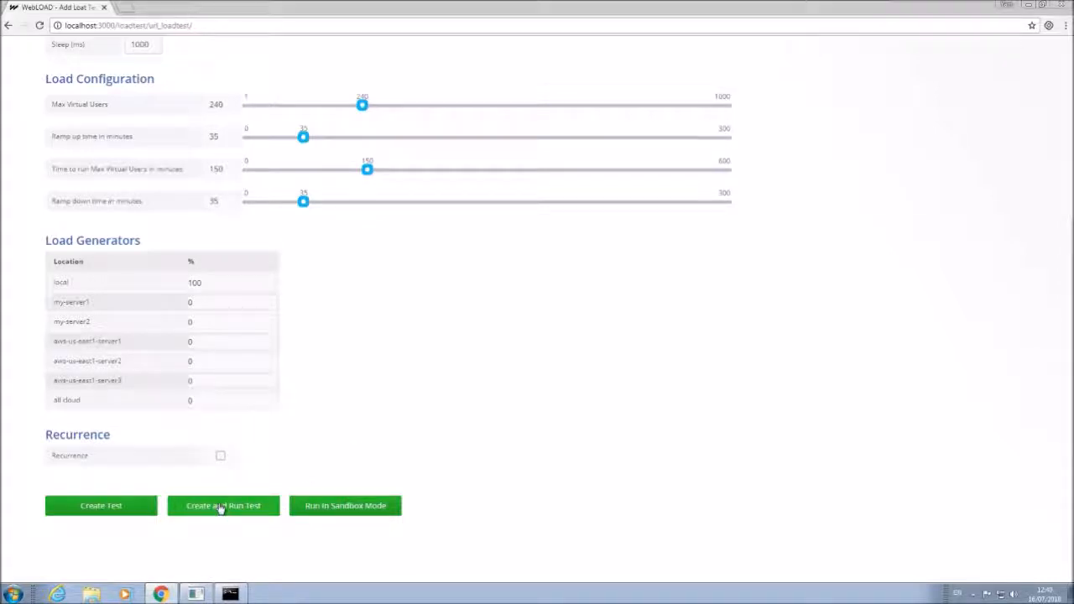
Try a weekly recurrence for the test, and turn recurrence off again
left_click(220, 456)
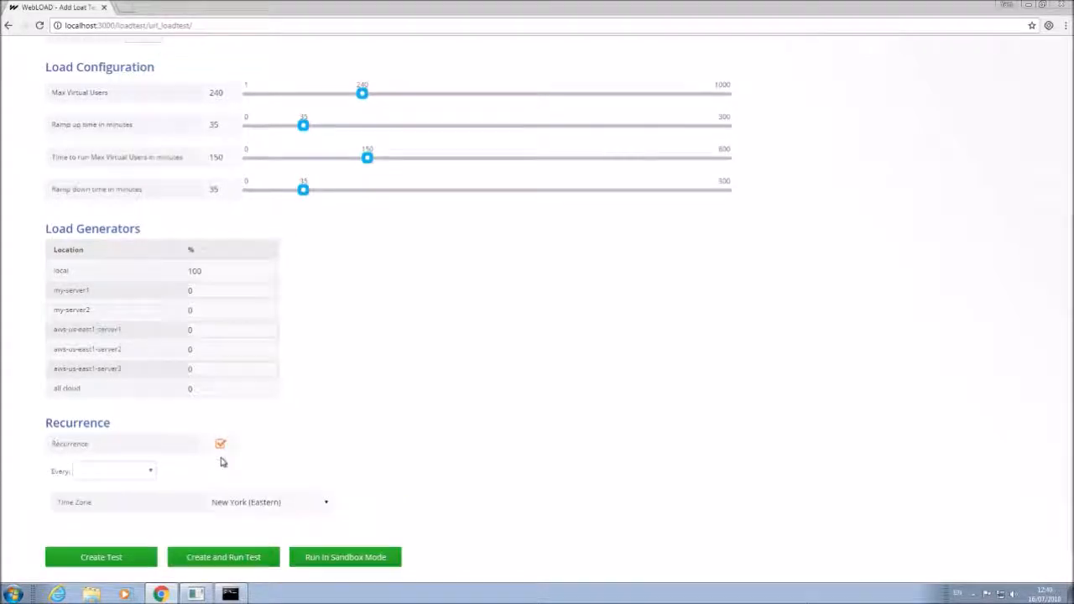
scroll(222, 462, "down", 1)
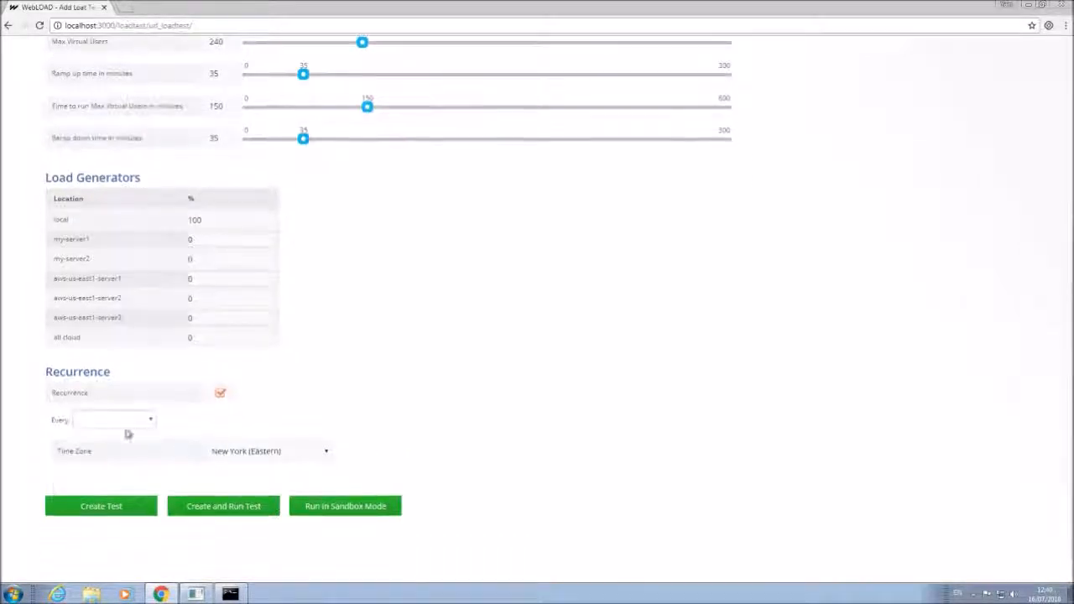
left_click(131, 422)
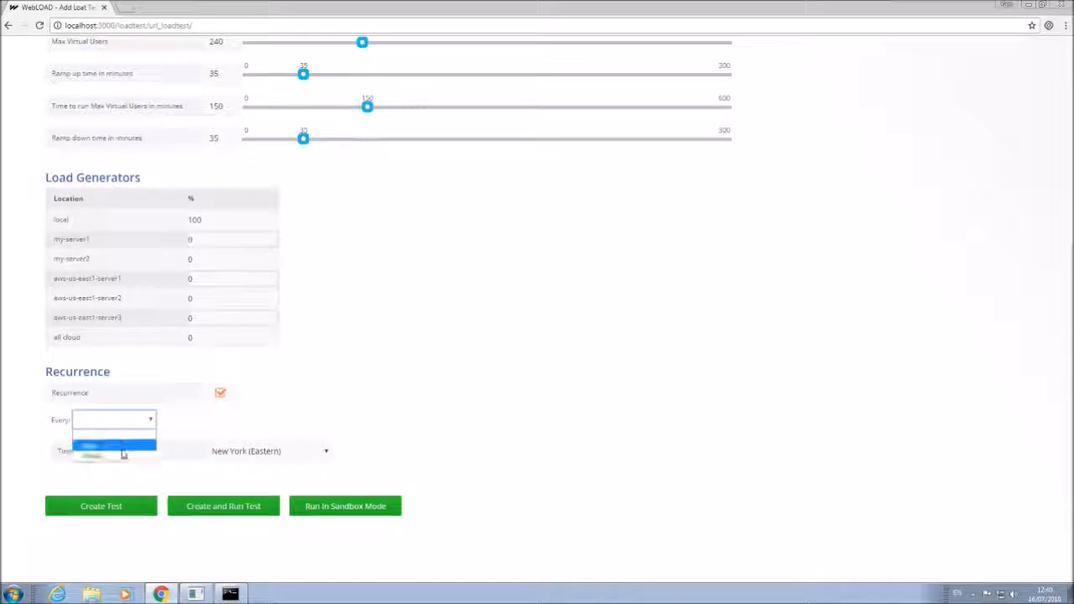
left_click(125, 457)
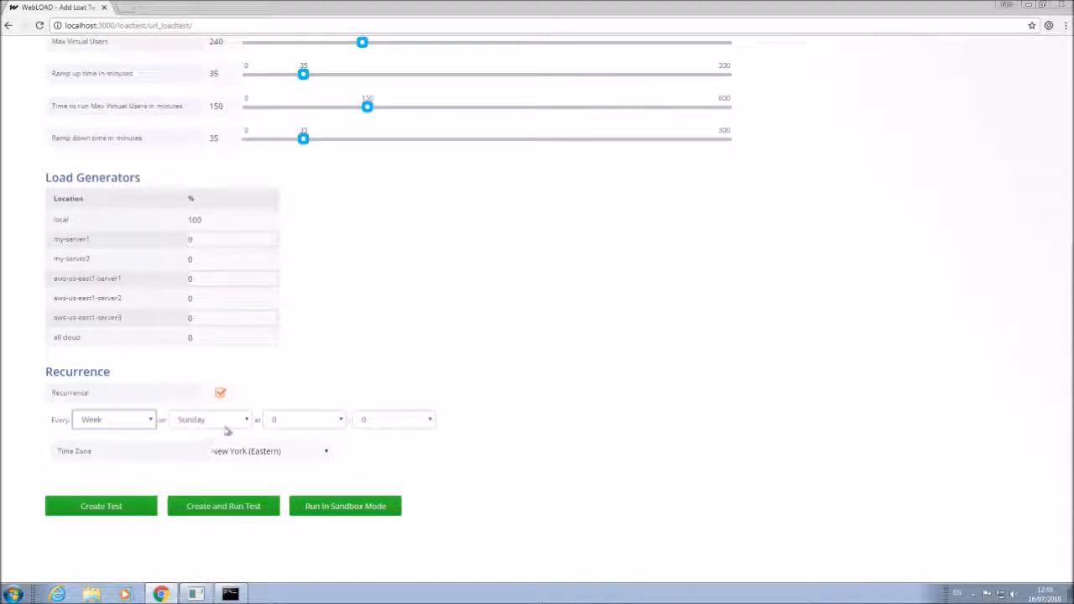
left_click(268, 425)
left_click(410, 369)
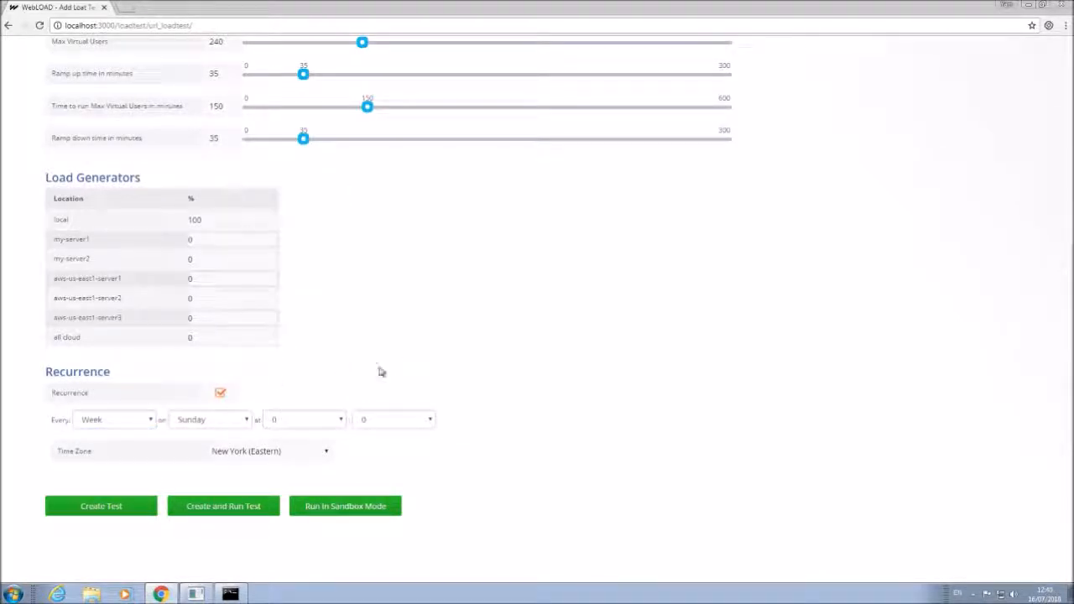
left_click(221, 393)
left_click(222, 395)
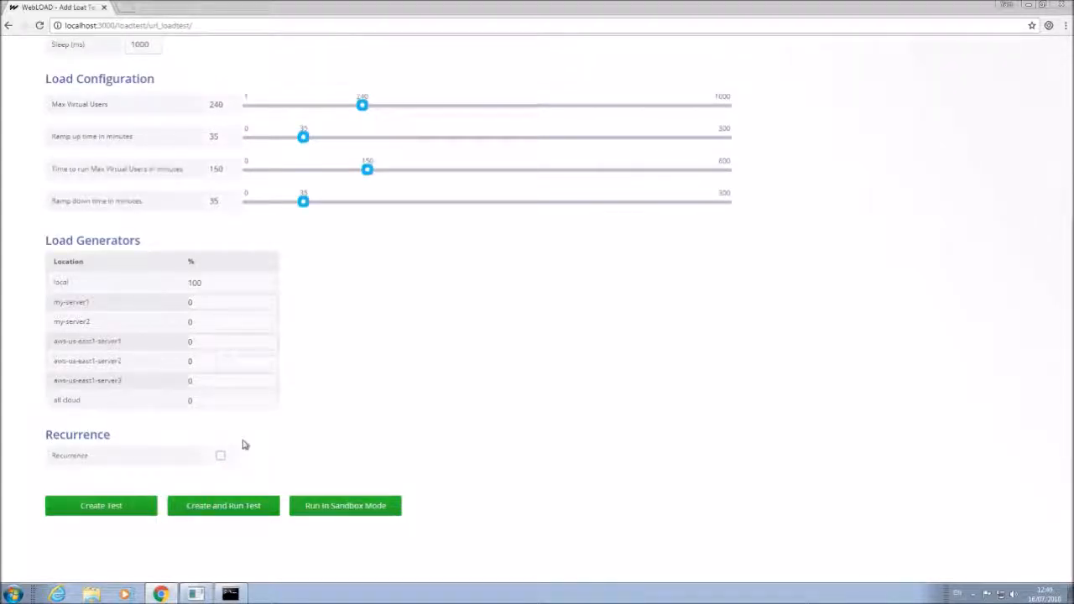
Create and run the test, and open the dashboard of its running session to review the charts
left_click(215, 507)
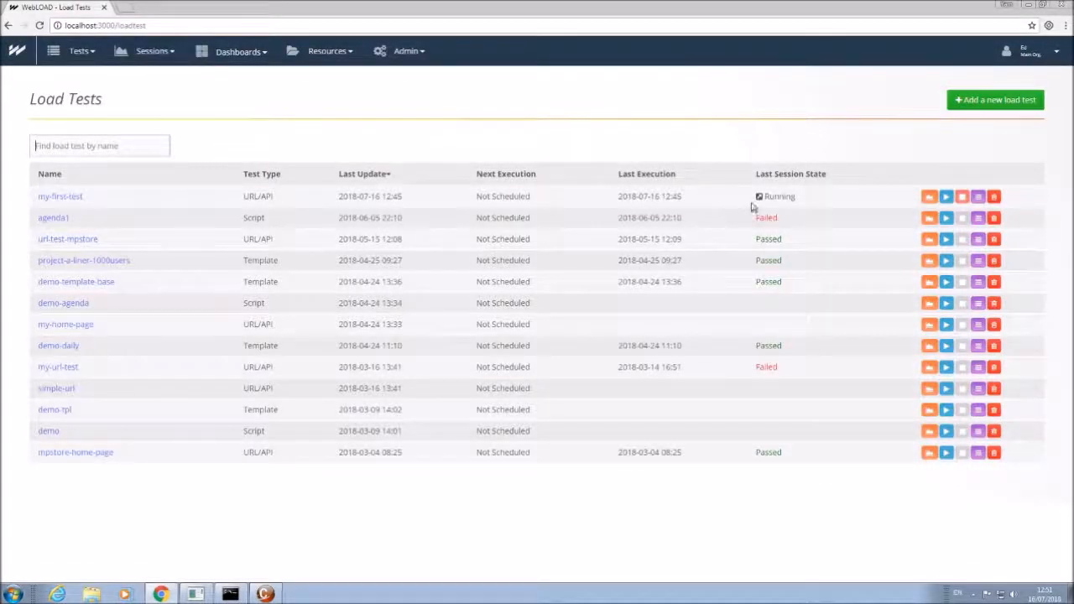
left_click(760, 198)
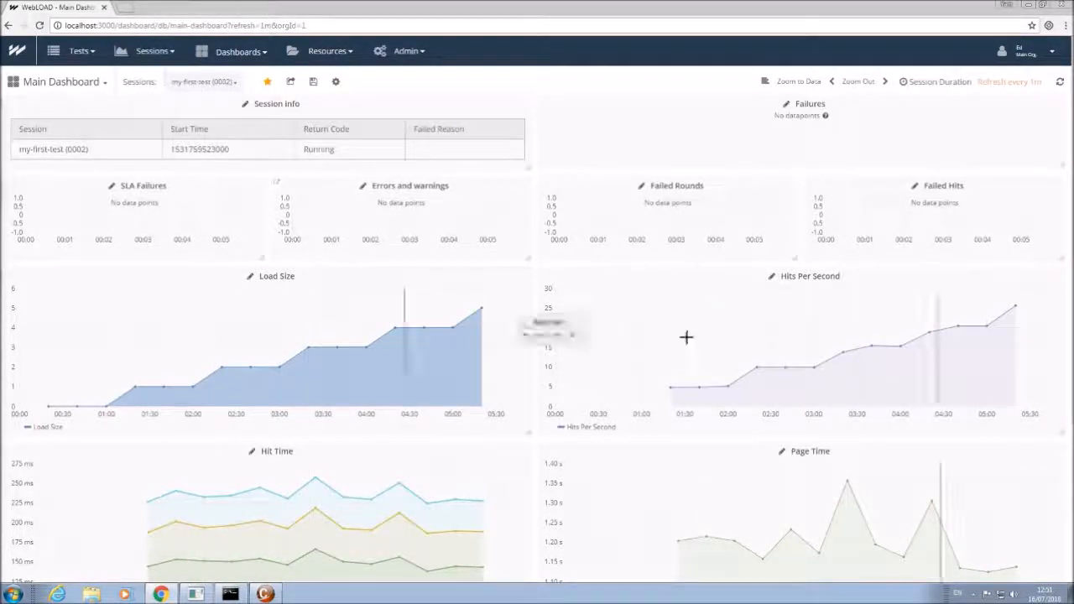
scroll(713, 467, "down", 2)
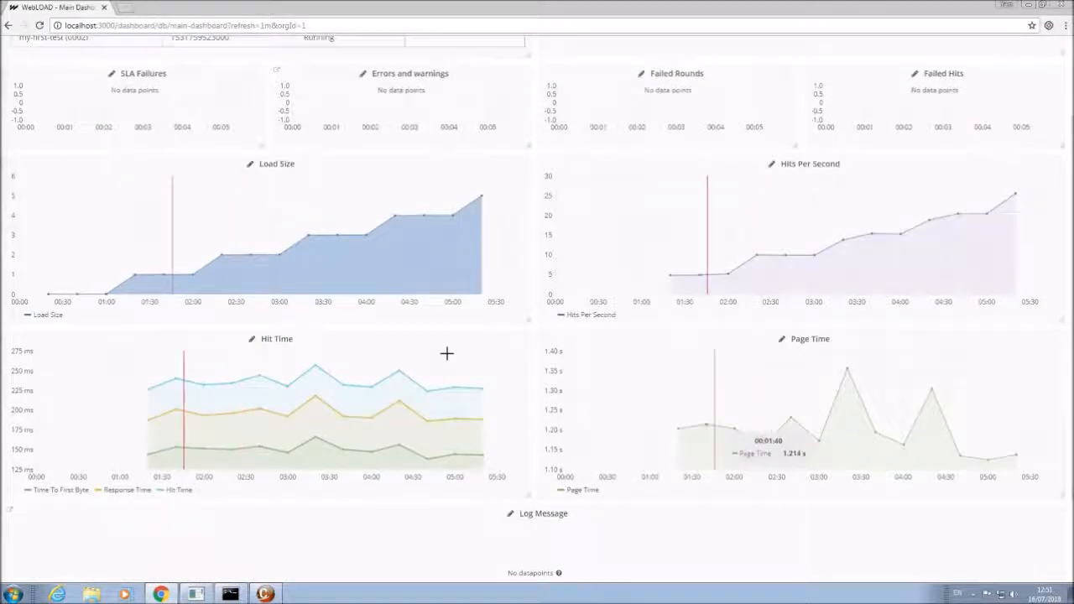
scroll(445, 353, "up", 2)
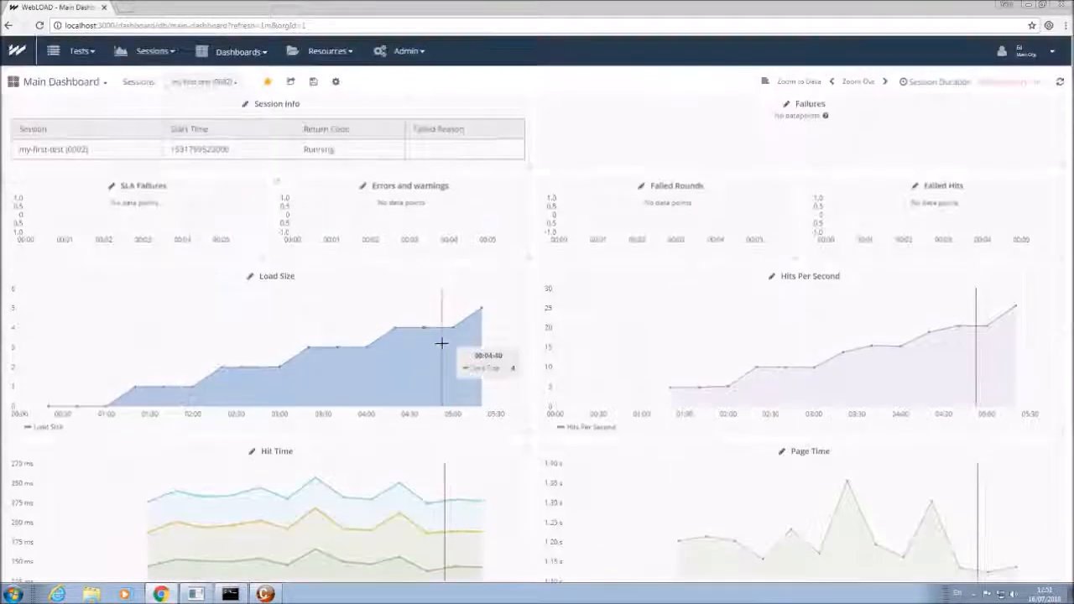
Switch the dashboard from my-first-test to the shopizer-linear_1 session
left_click(234, 83)
left_click(176, 131)
left_click(175, 272)
left_click(153, 265)
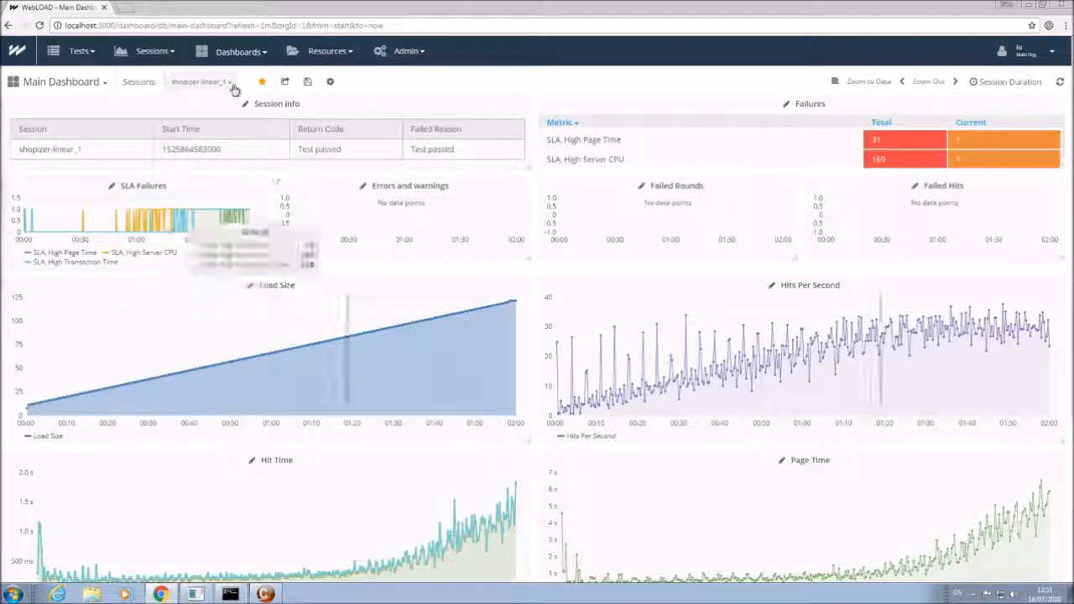
Add the shopizer-linear_2 session to the dashboard to compare it with shopizer-linear_1
left_click(200, 81)
left_click(174, 287)
left_click(151, 290)
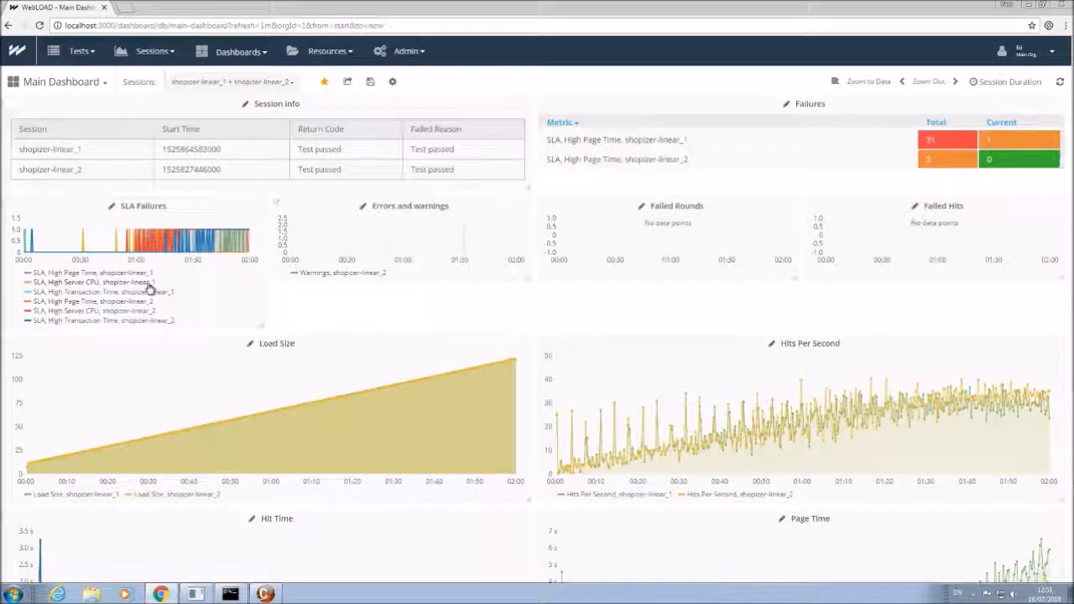
Zoom the dashboard's time range to 01:03:08–01:44:53 from the Page Time chart, and review the session overview for that range
scroll(148, 287, "down", 3)
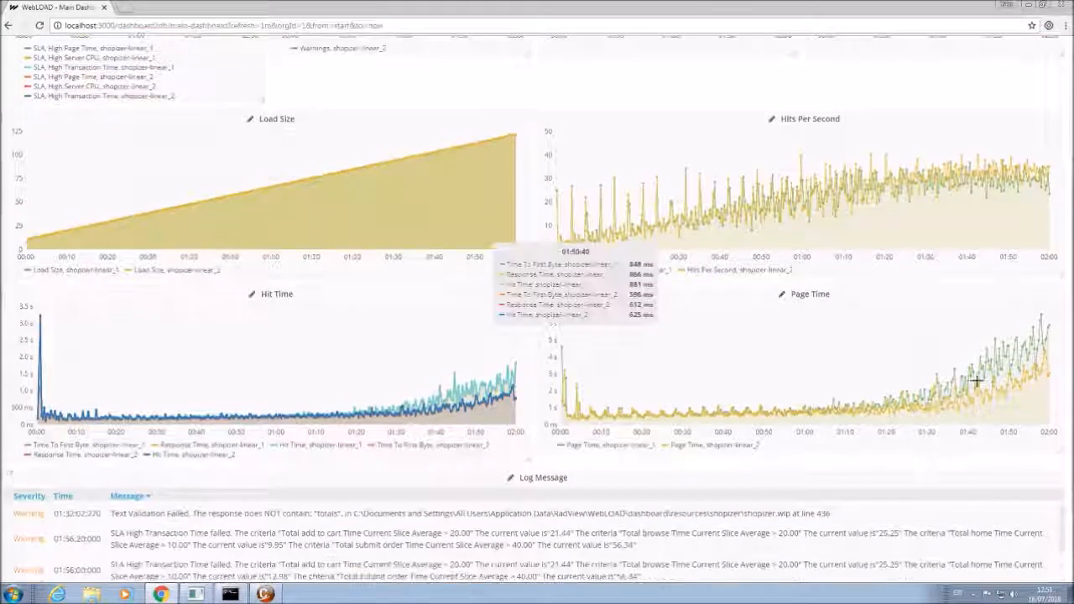
left_click_drag(987, 373, 817, 374)
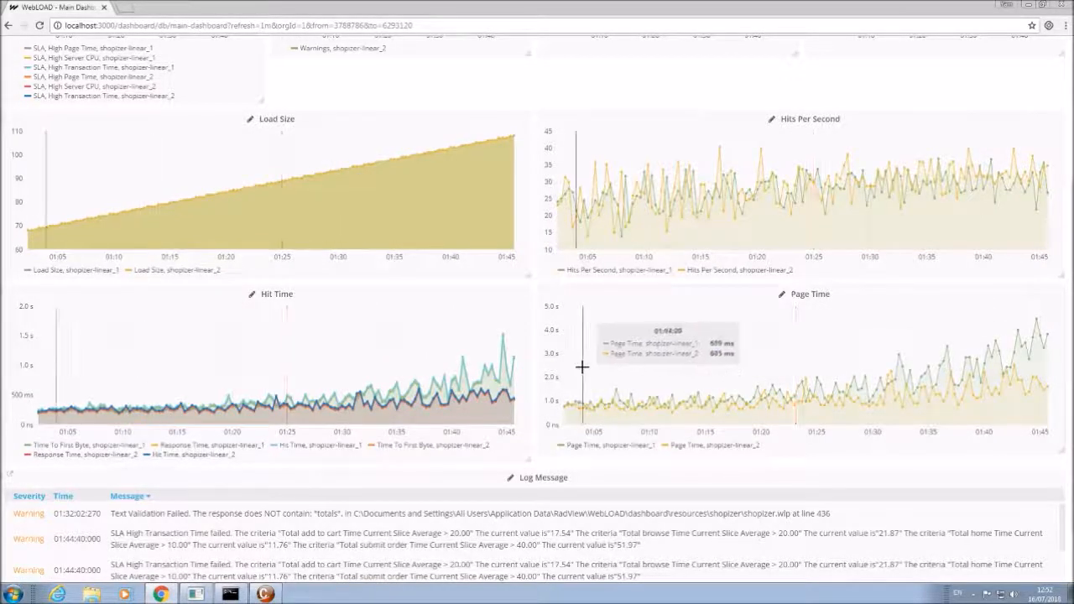
scroll(582, 364, "up", 3)
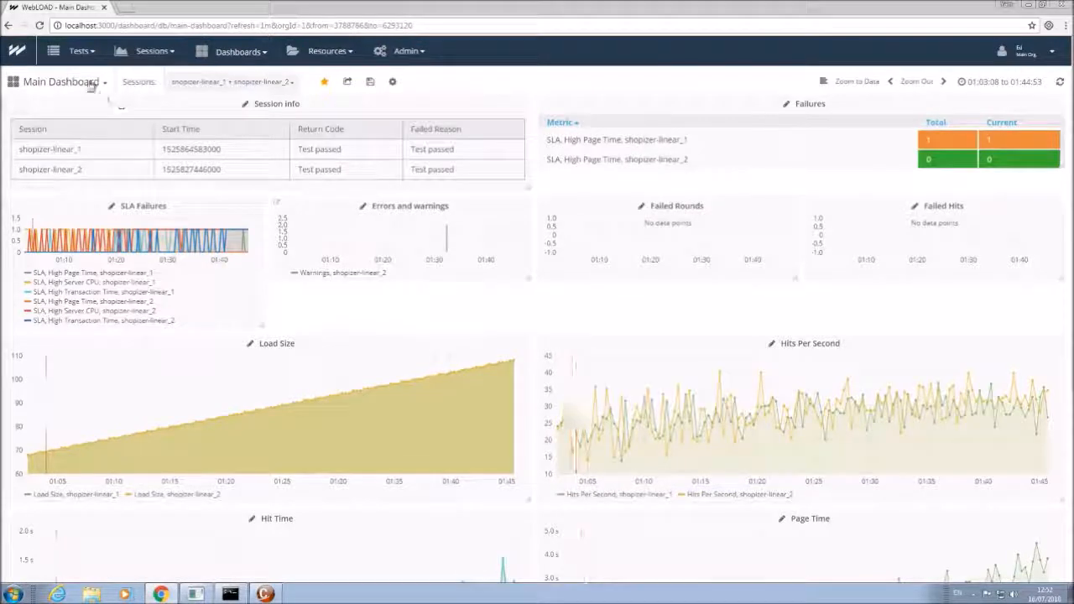
View the Log data dashboard, followed by the Session view dashboard
left_click(95, 84)
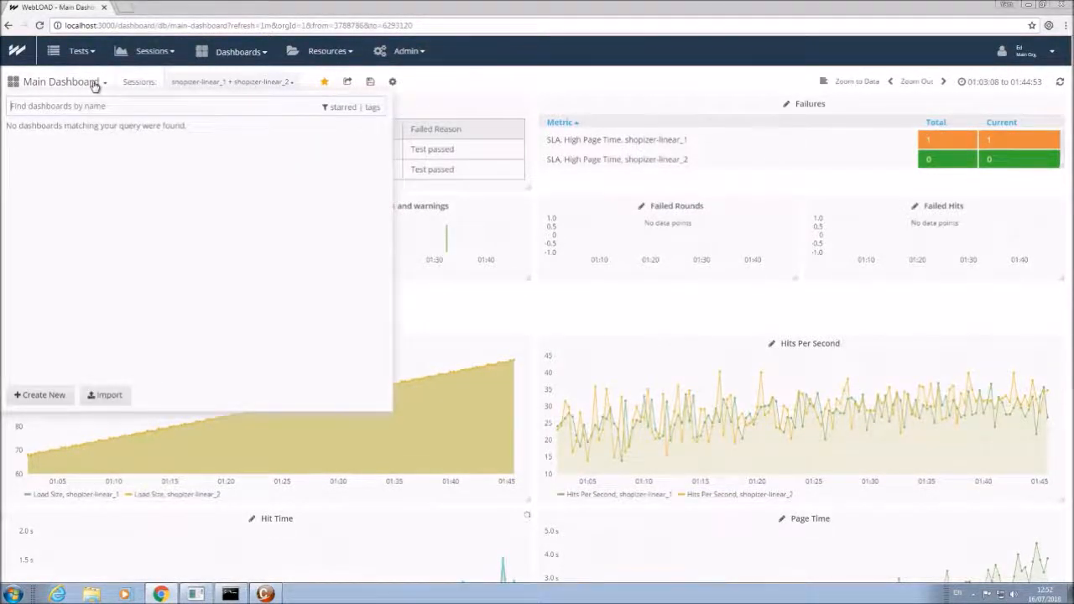
left_click(40, 266)
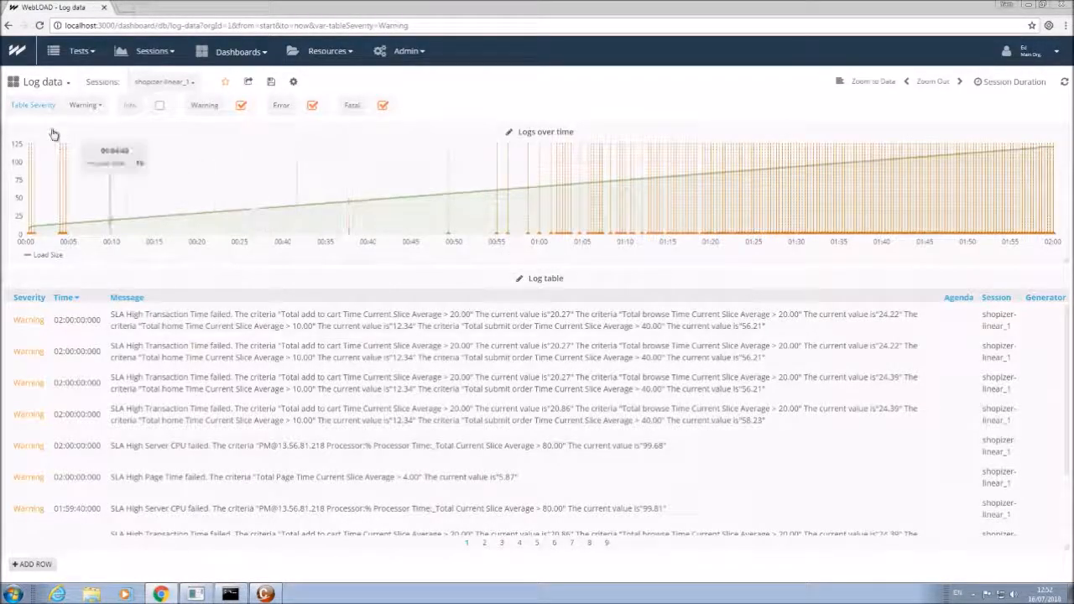
left_click(61, 84)
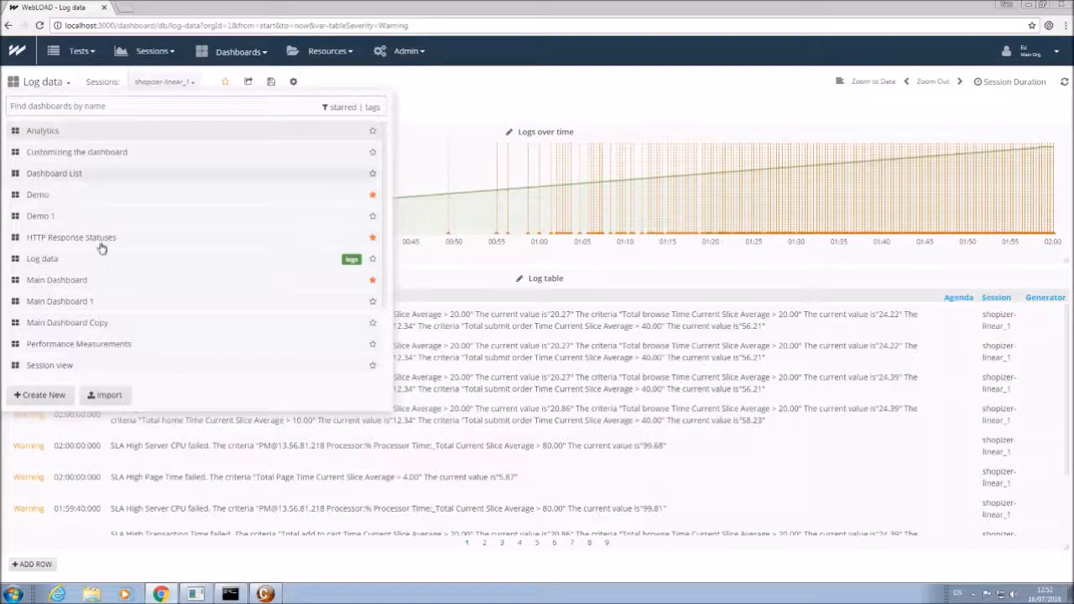
left_click(65, 369)
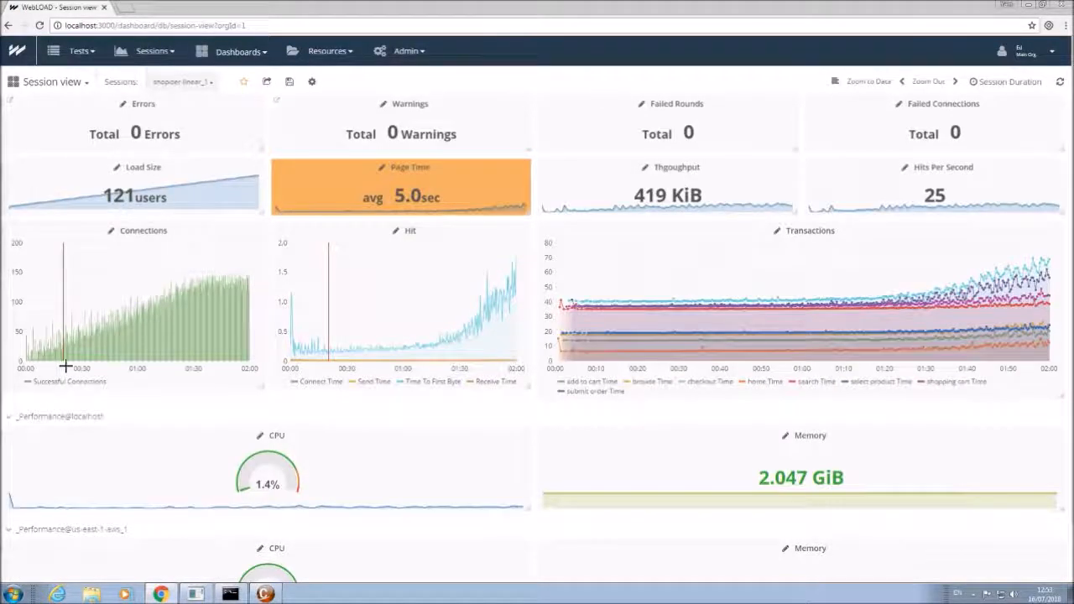
View the Transaction details dashboard, and return to the Main Dashboard
left_click(74, 84)
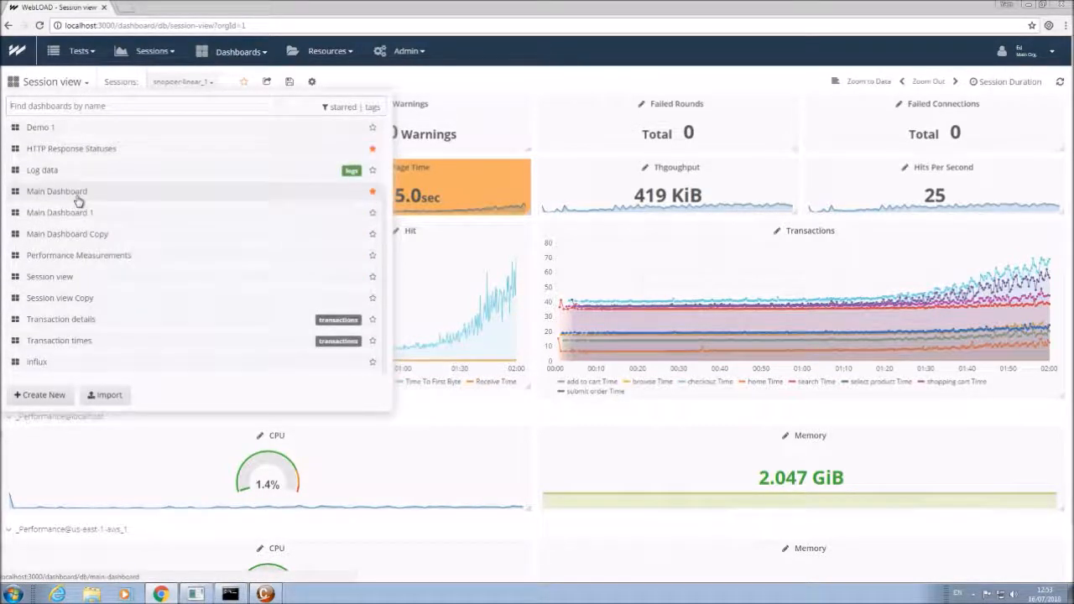
left_click(59, 323)
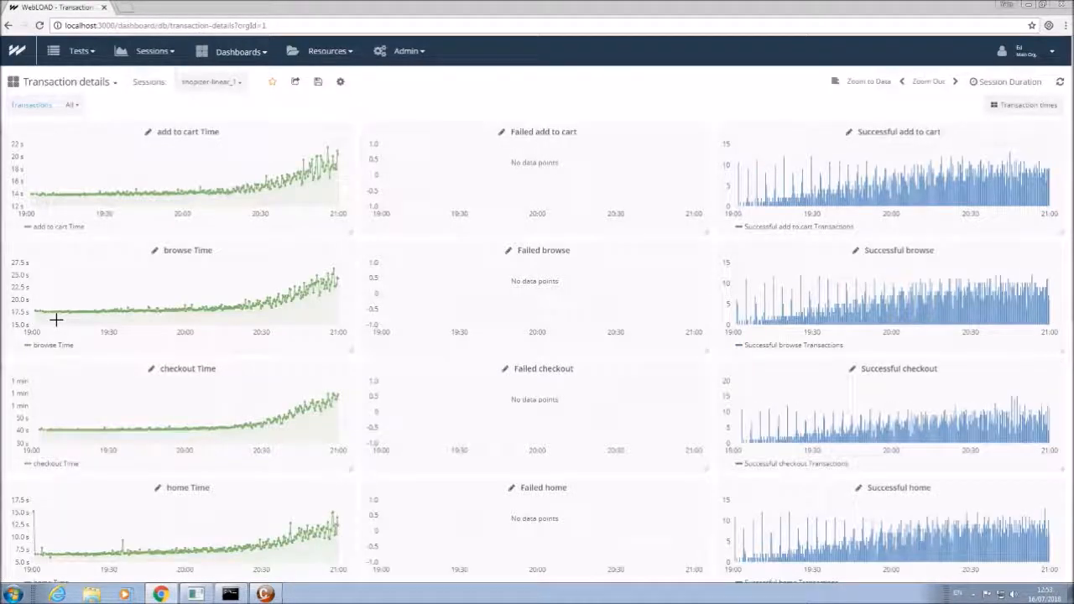
left_click(65, 82)
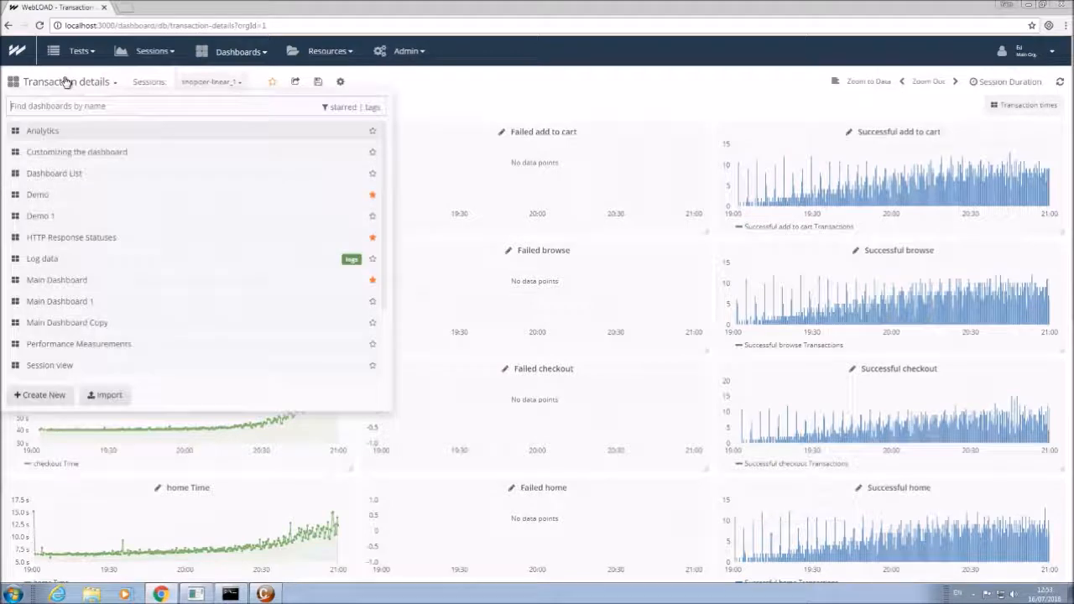
scroll(78, 362, "down", 2)
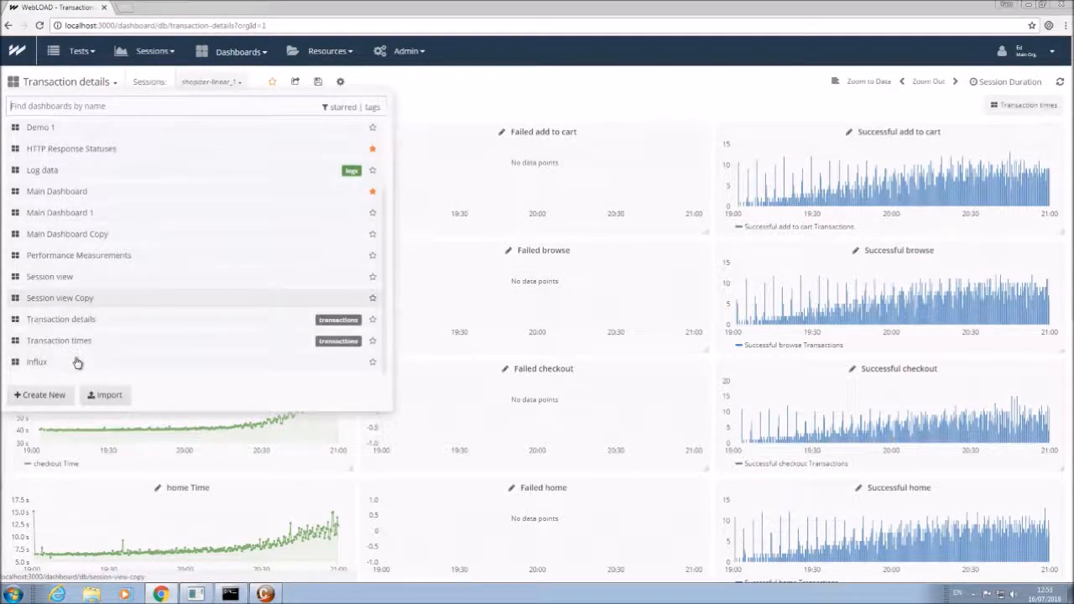
left_click(57, 192)
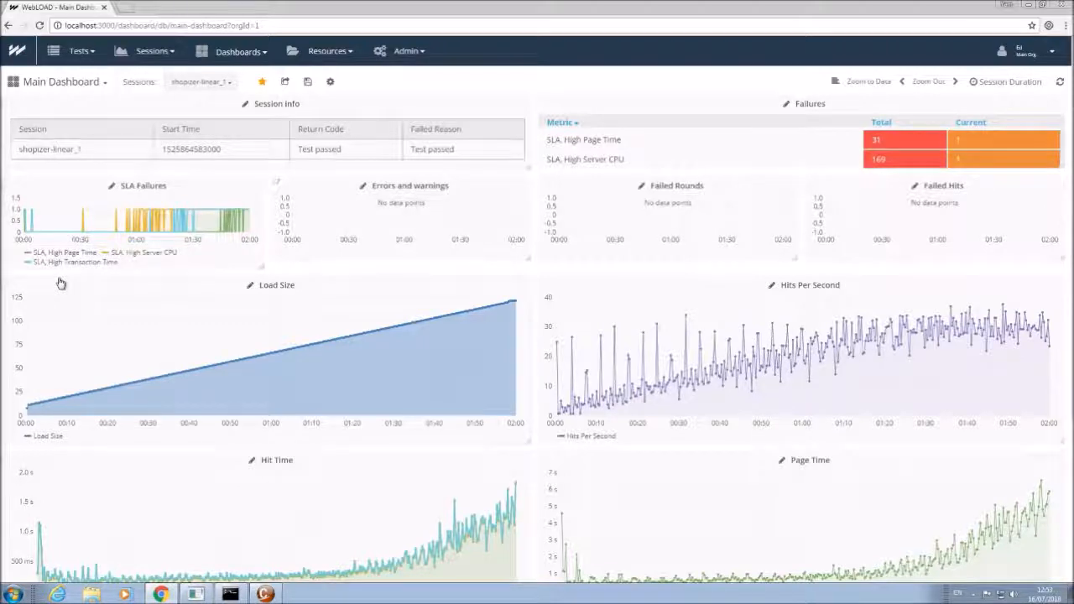
Add a new row below the Log Message table and place a Graph panel in it
scroll(58, 279, "down", 3)
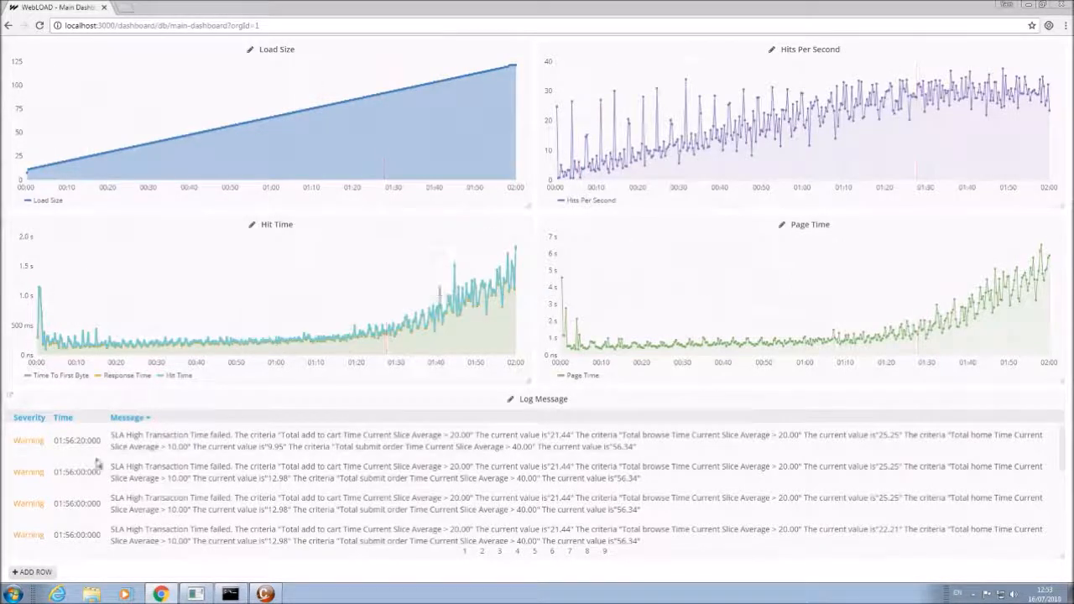
left_click(33, 574)
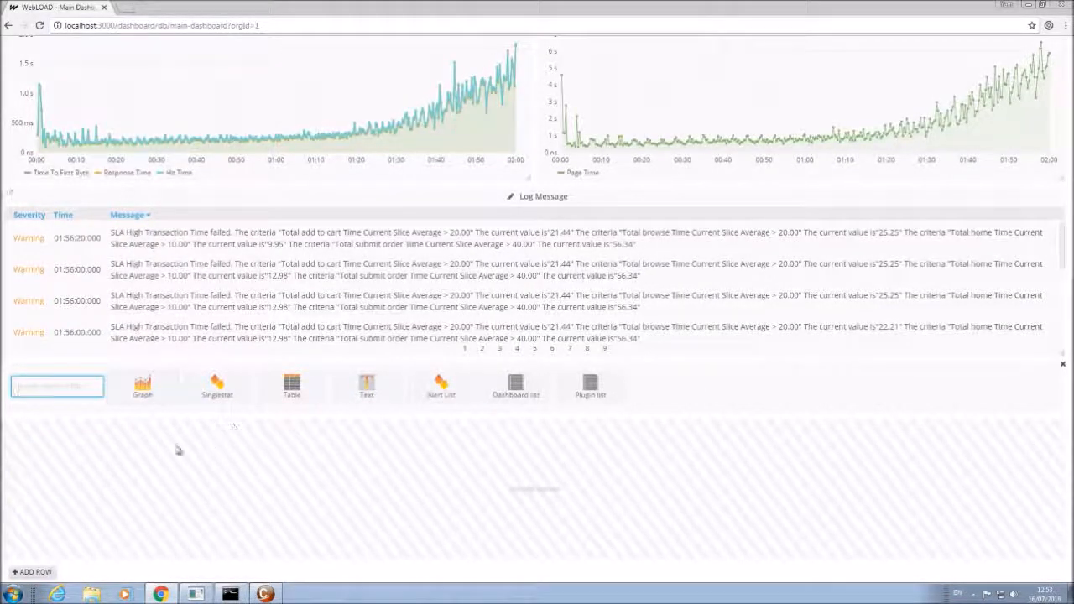
left_click(141, 388)
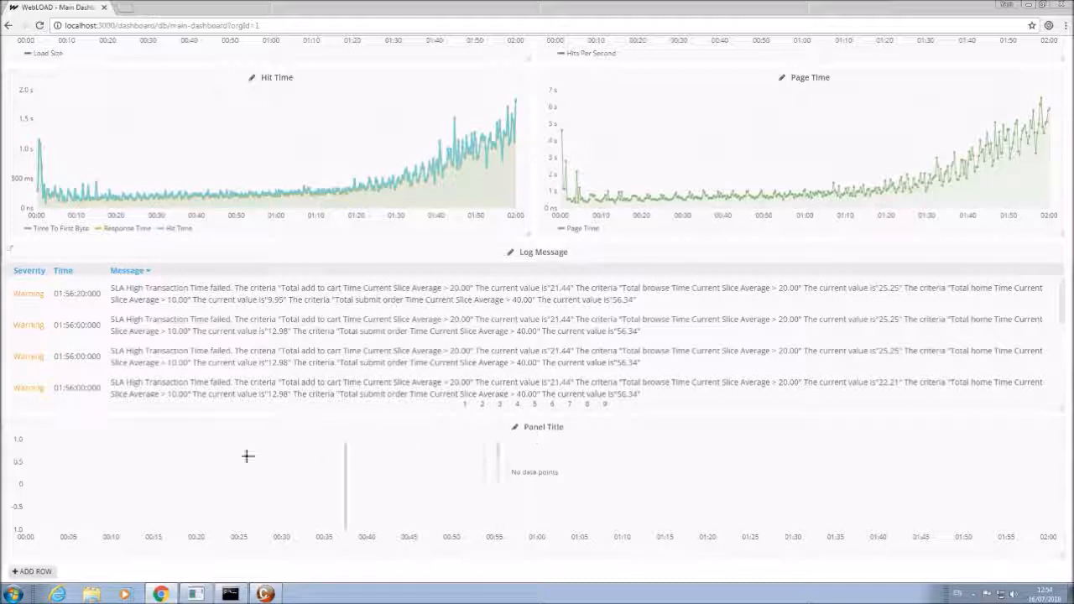
Add a second Graph panel to the new row
mouse_move(4, 433)
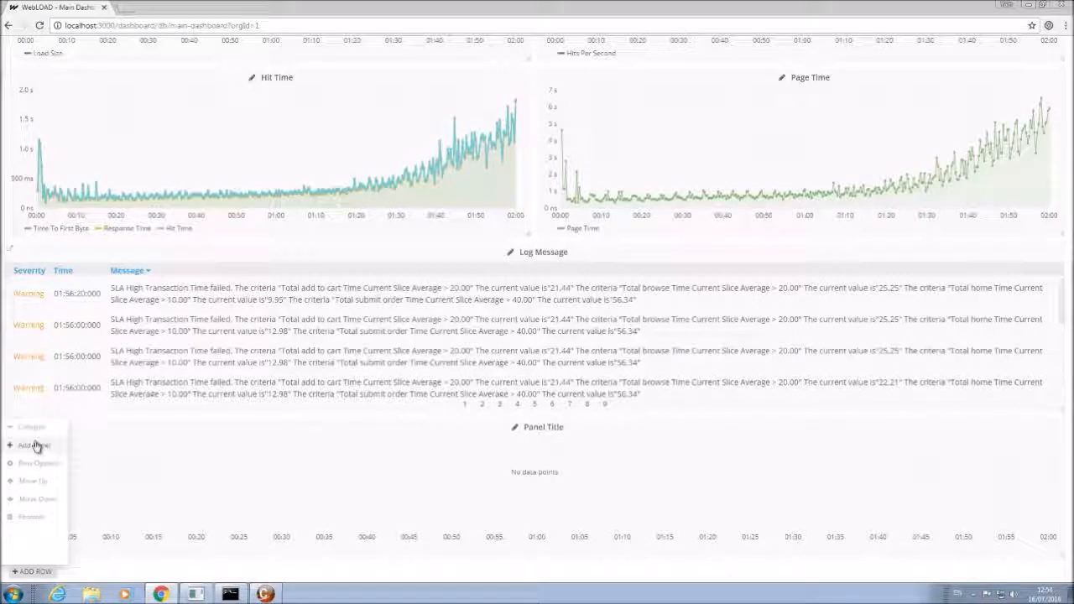
left_click(36, 447)
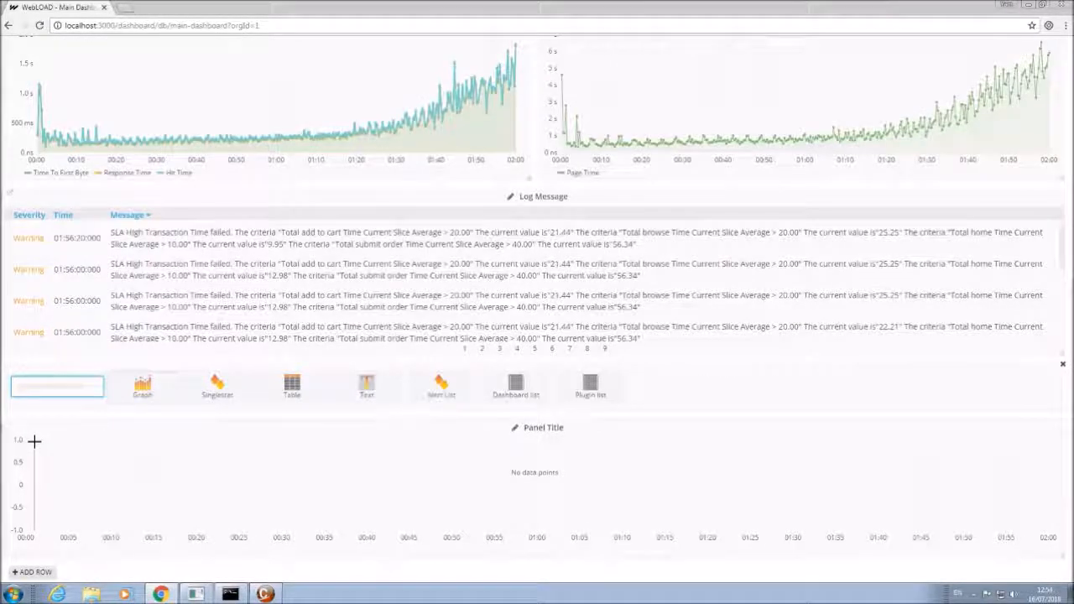
left_click(142, 388)
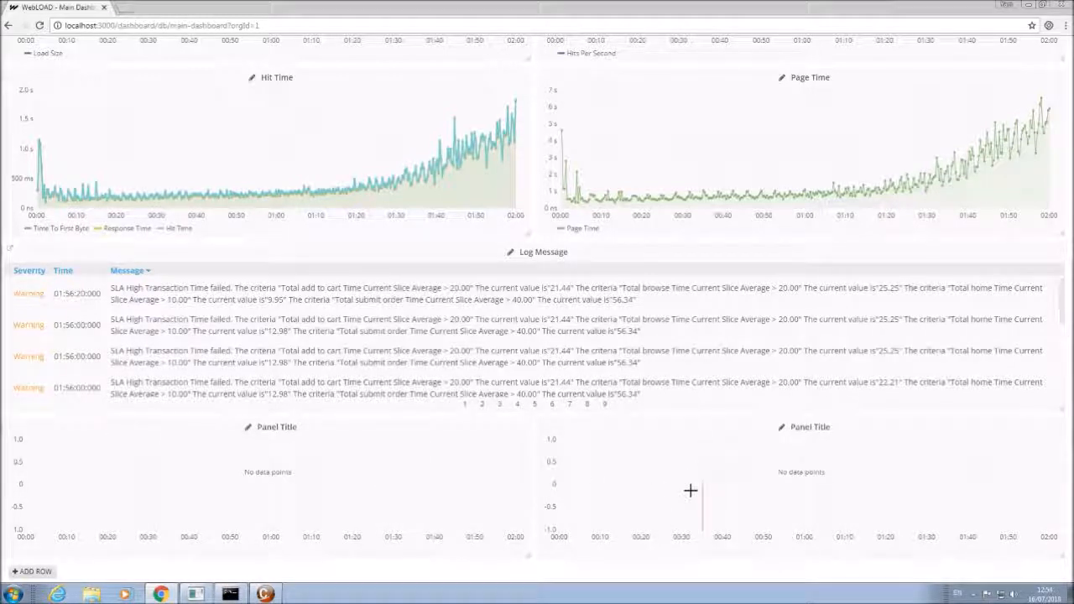
Edit the second new graph panel and set its first measurement to the Hits metric from Performance Measurements
left_click(802, 431)
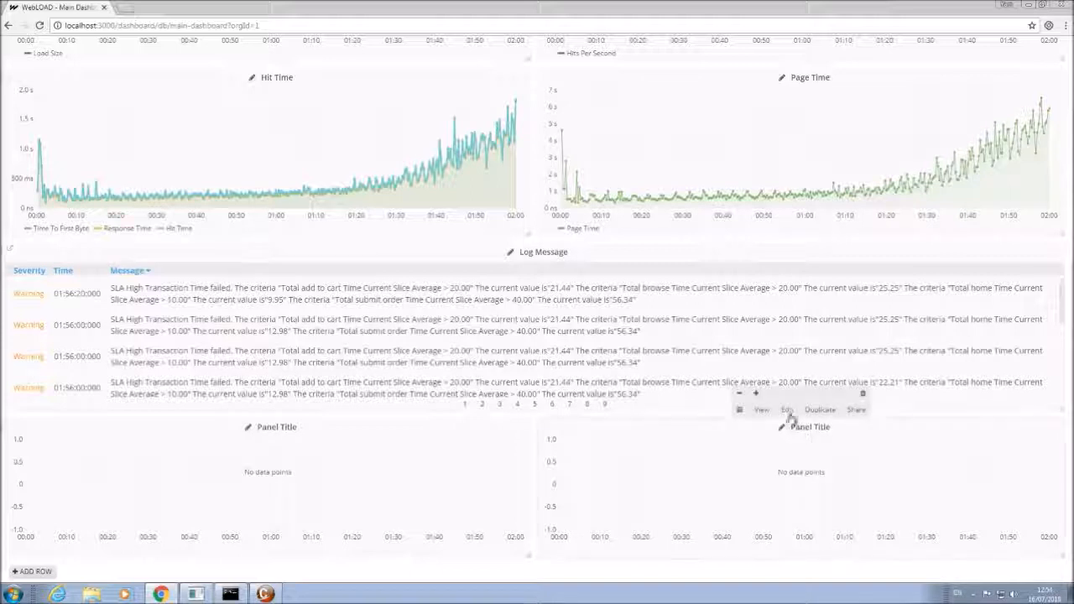
left_click(789, 411)
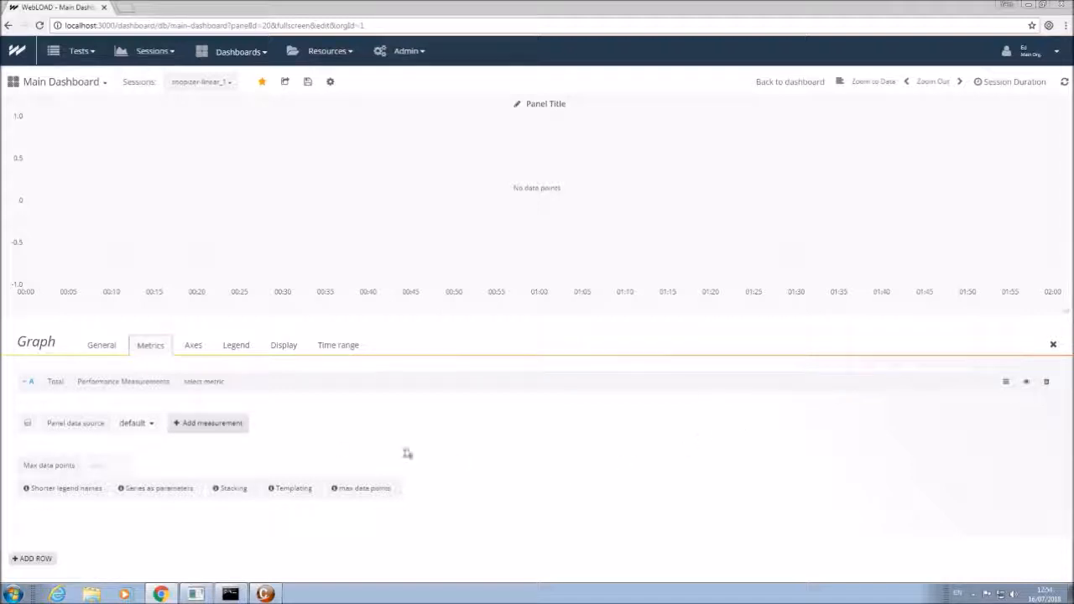
left_click(203, 384)
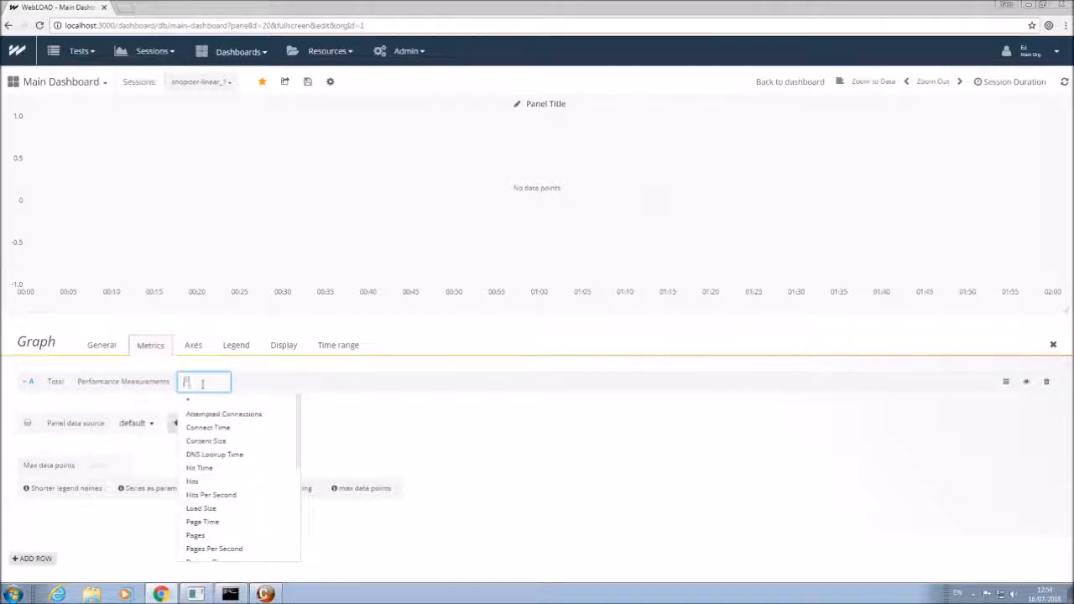
type("hiy")
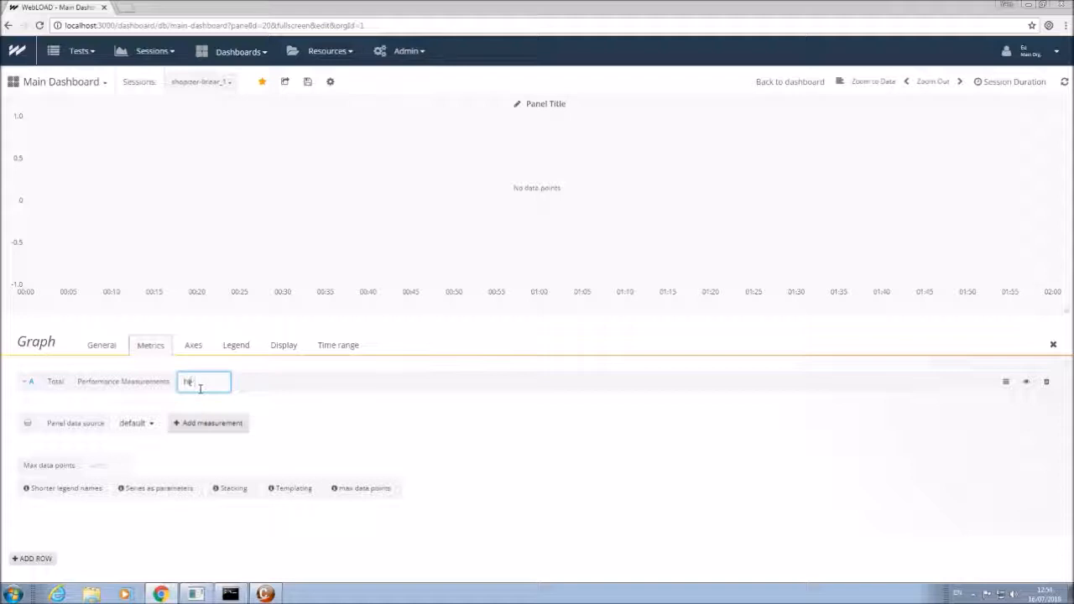
left_click(195, 413)
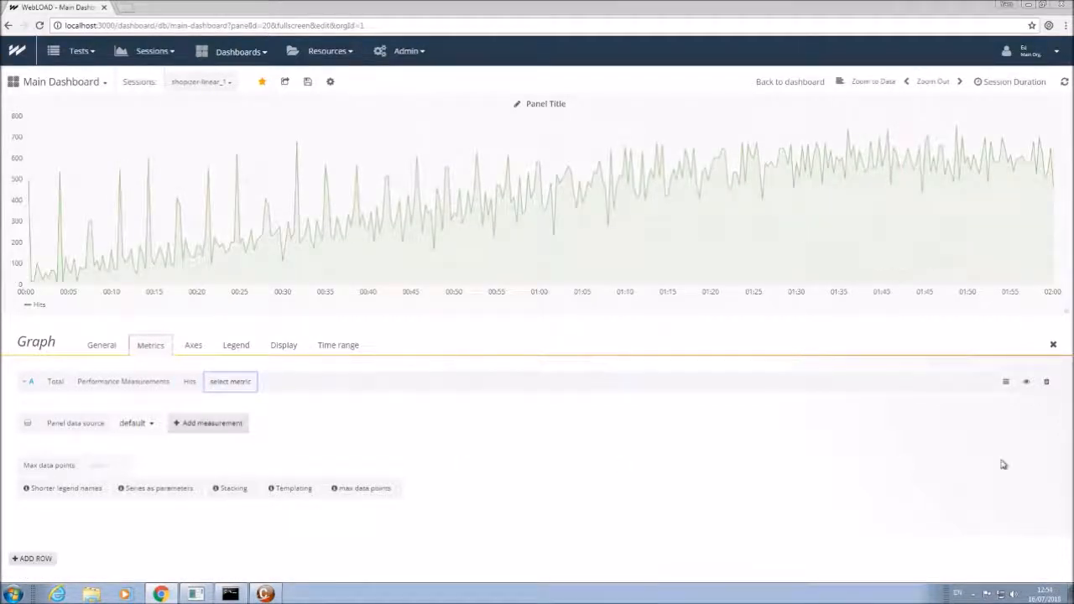
Add a second measurement to the graph with the Load Size metric
left_click(230, 425)
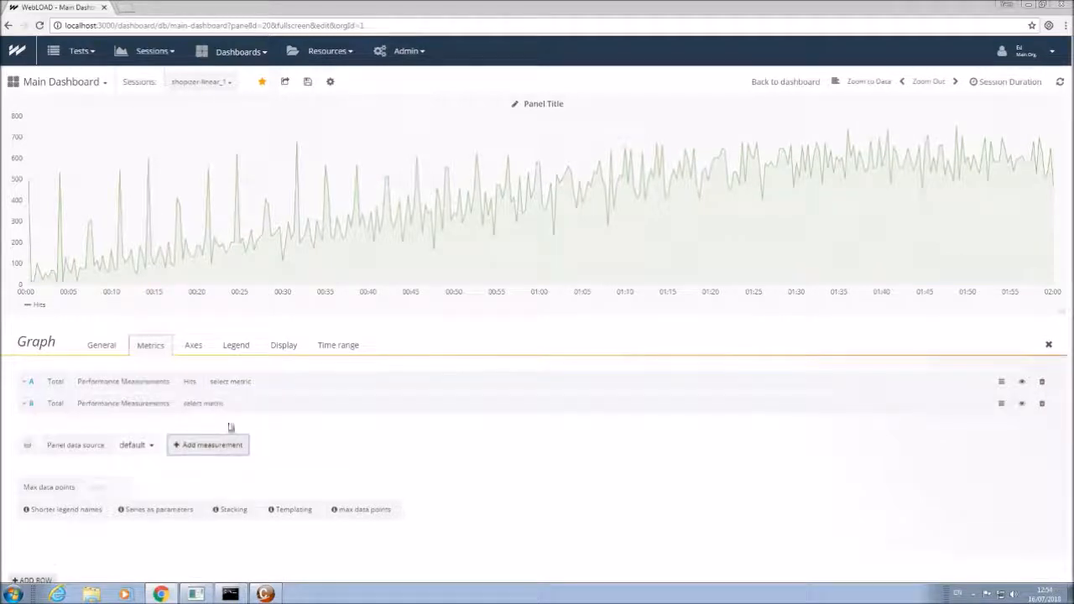
left_click(204, 404)
type("lo")
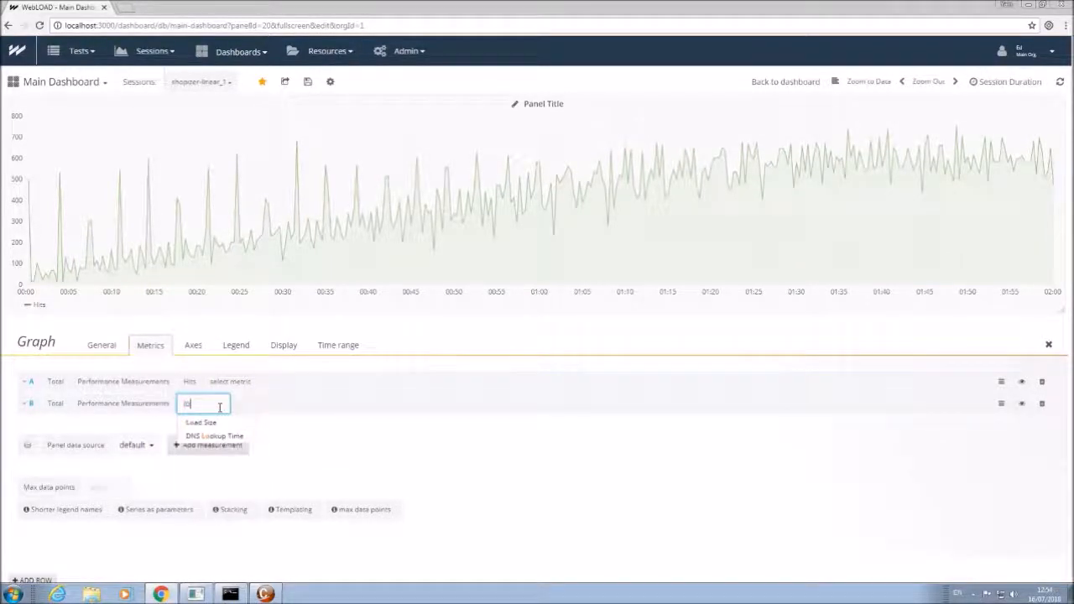
left_click(213, 425)
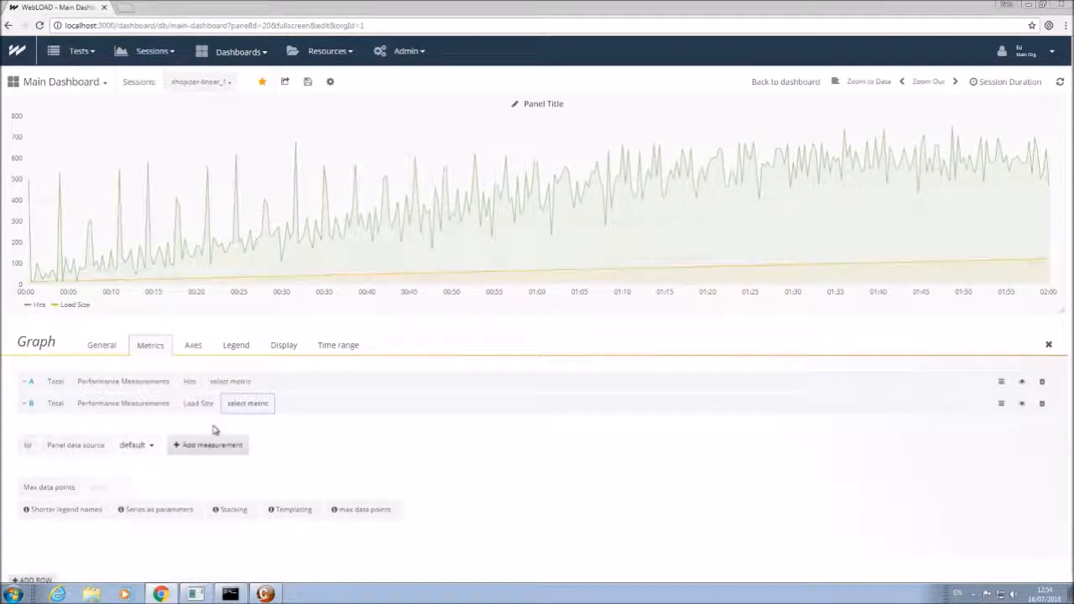
Assign the Load Size series to the right Y axis and change its color to dark orange
left_click(56, 307)
left_click(103, 327)
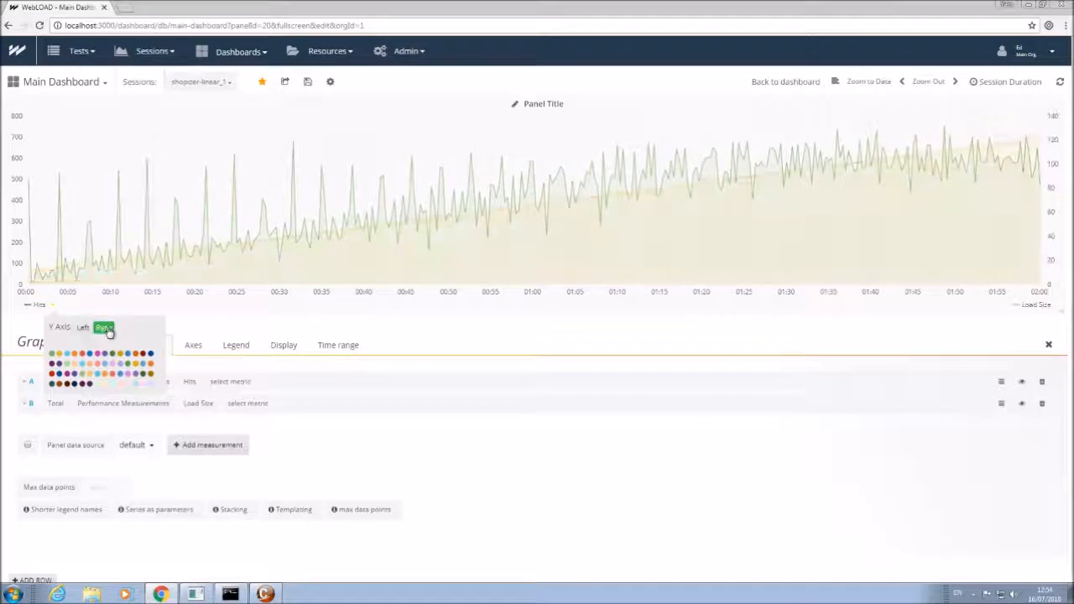
left_click(138, 356)
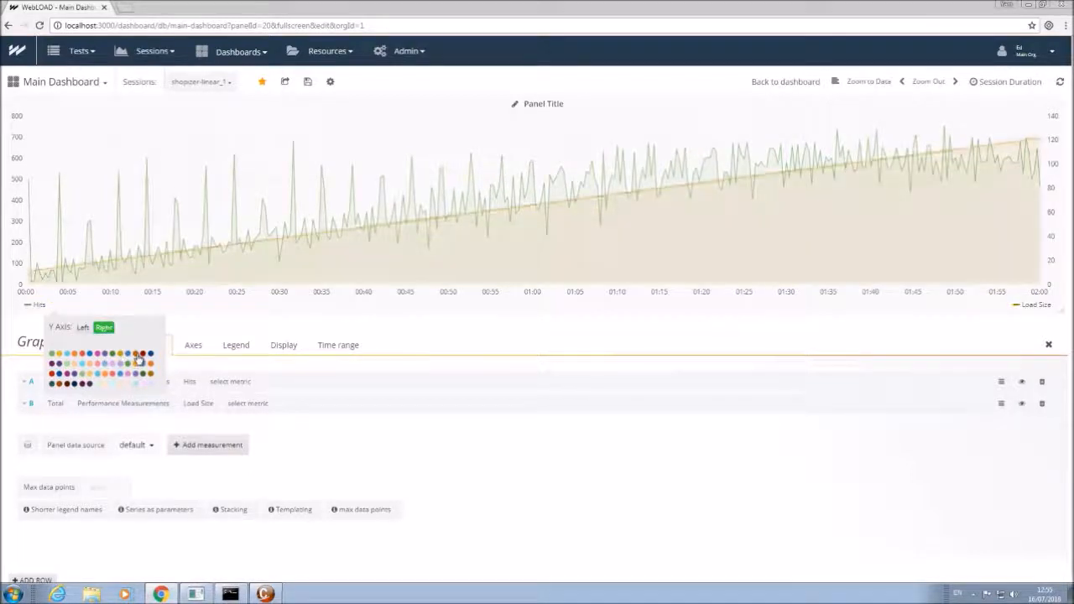
Show the graph's legend as a table with the Min and Avg values
left_click(193, 346)
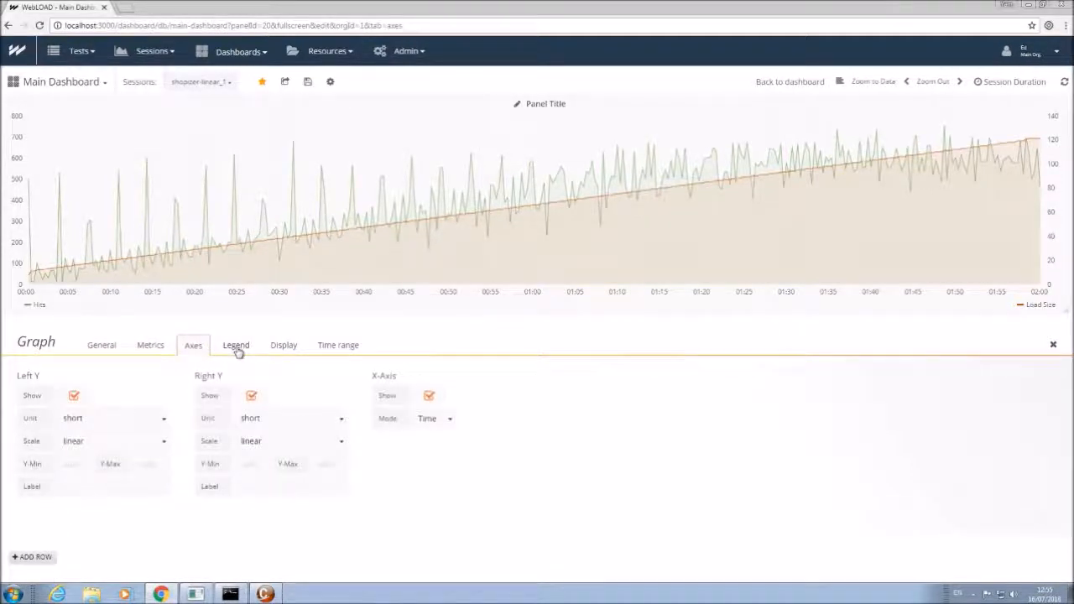
left_click(237, 346)
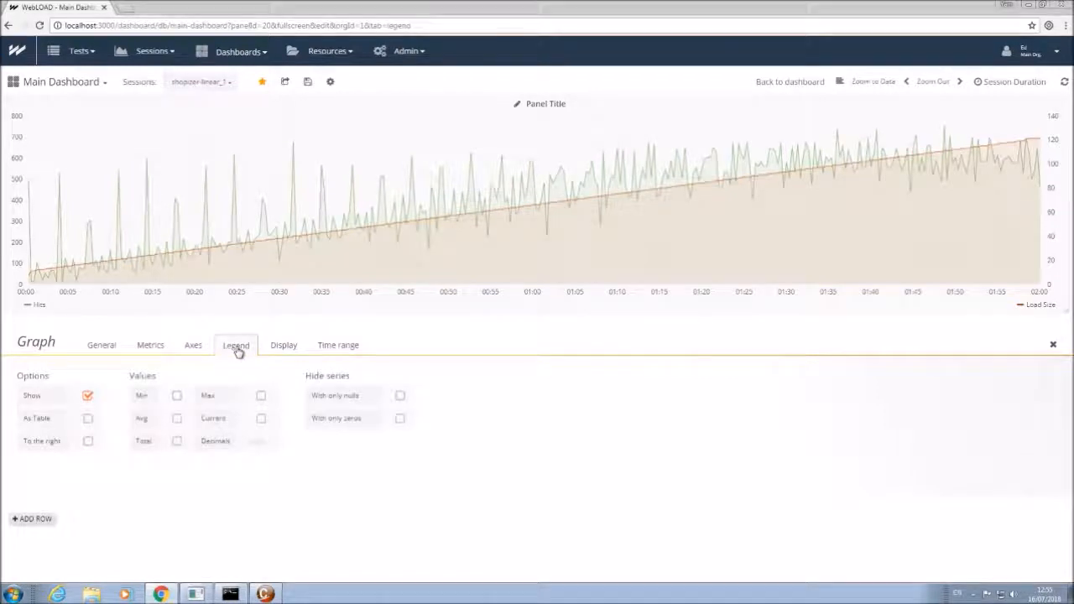
left_click(89, 419)
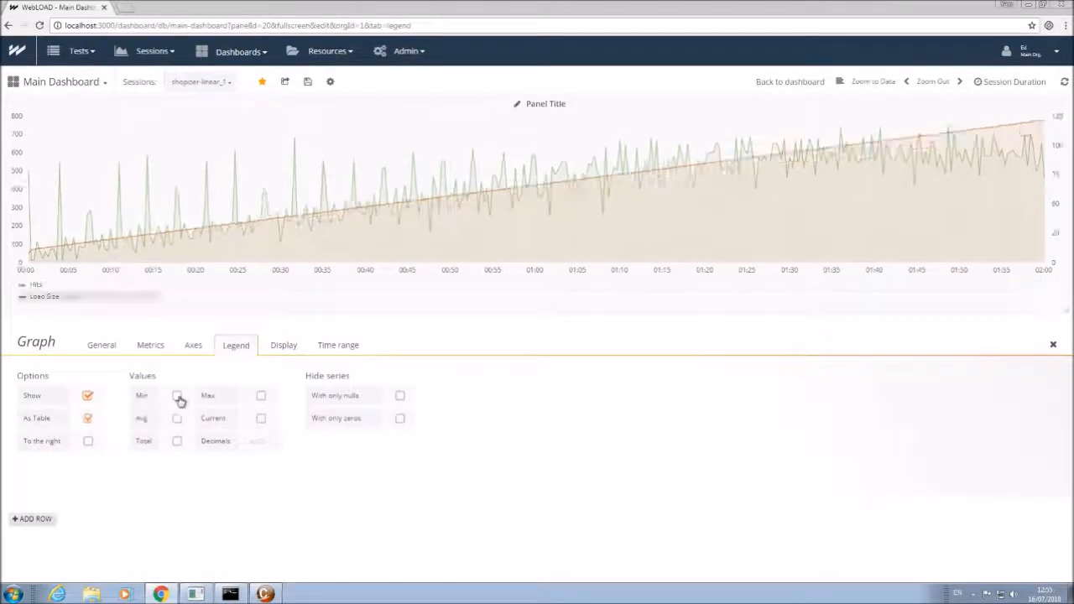
left_click(177, 396)
left_click(176, 422)
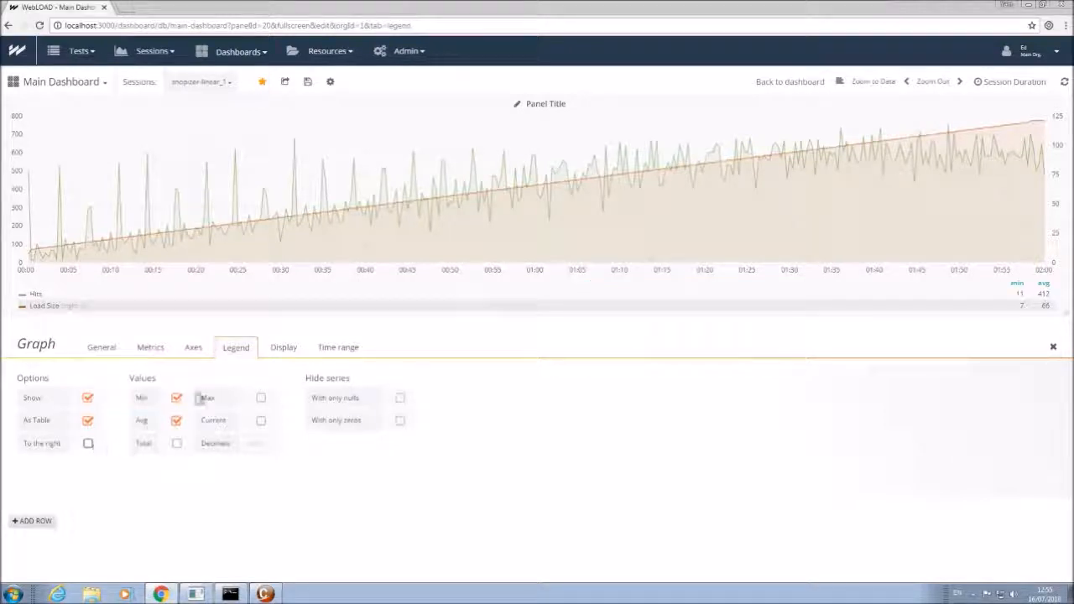
Turn on the Points draw mode for the graph, and return to the dashboard
left_click(289, 353)
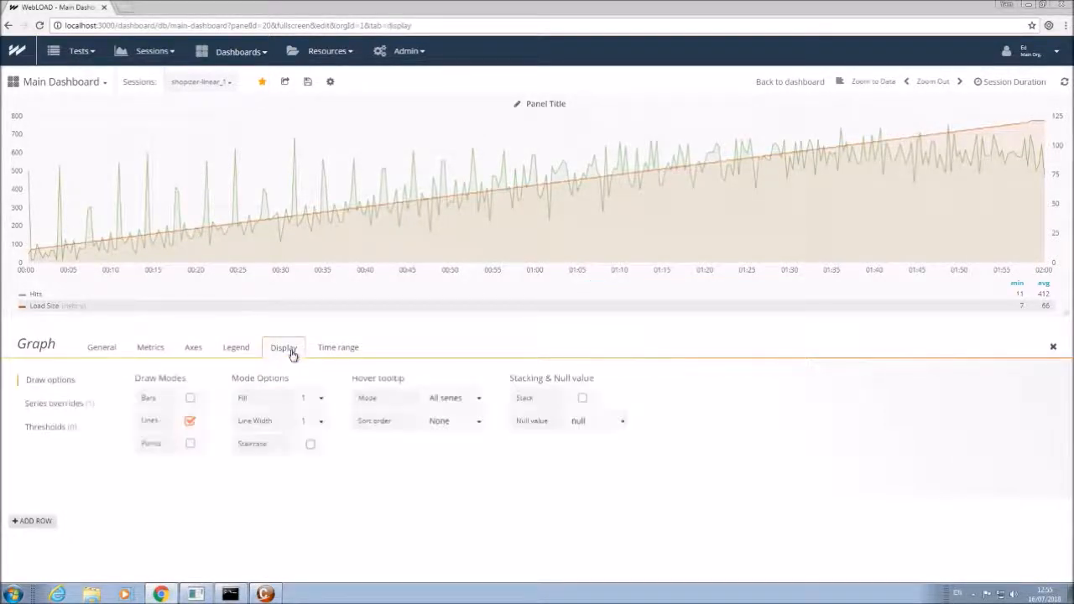
left_click(190, 444)
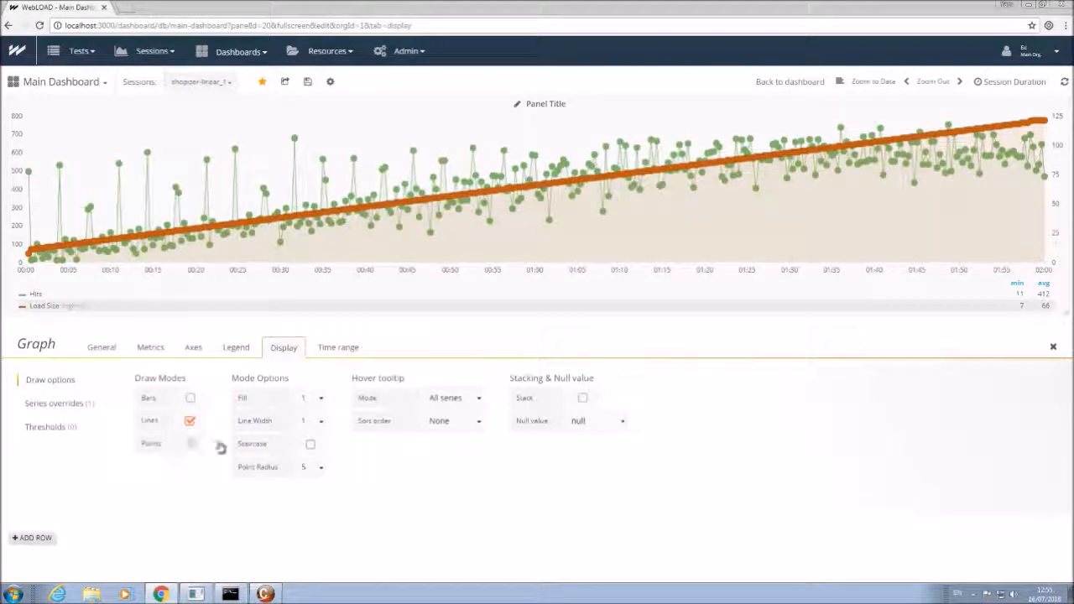
left_click(793, 85)
scroll(616, 445, "down", 1)
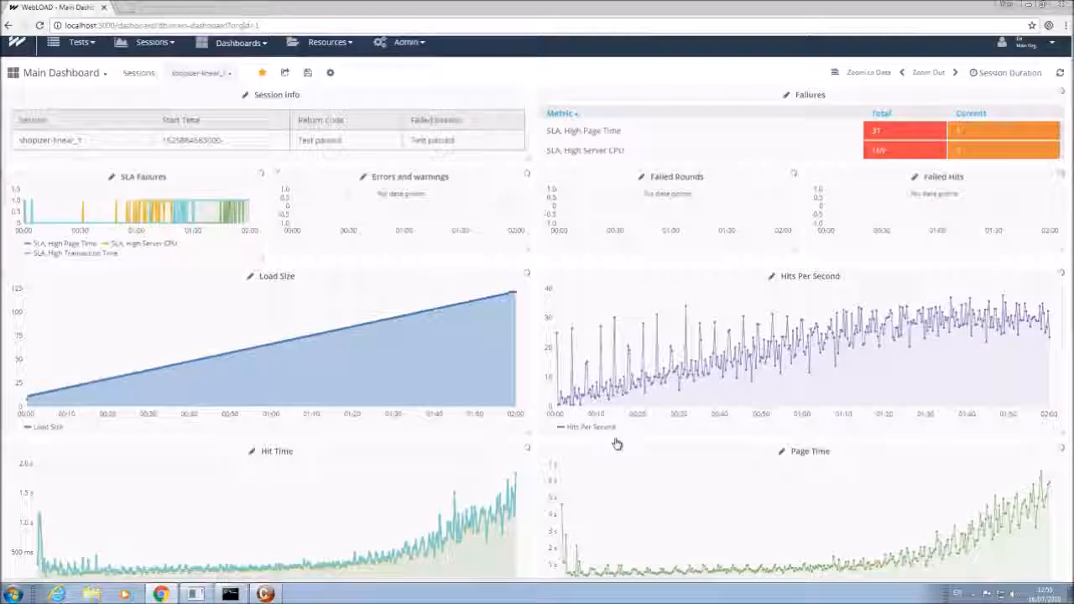
Try to save the Main Dashboard, and cancel instead of overwriting the existing version
scroll(617, 445, "down", 4)
scroll(841, 503, "down", 2)
scroll(731, 508, "up", 5)
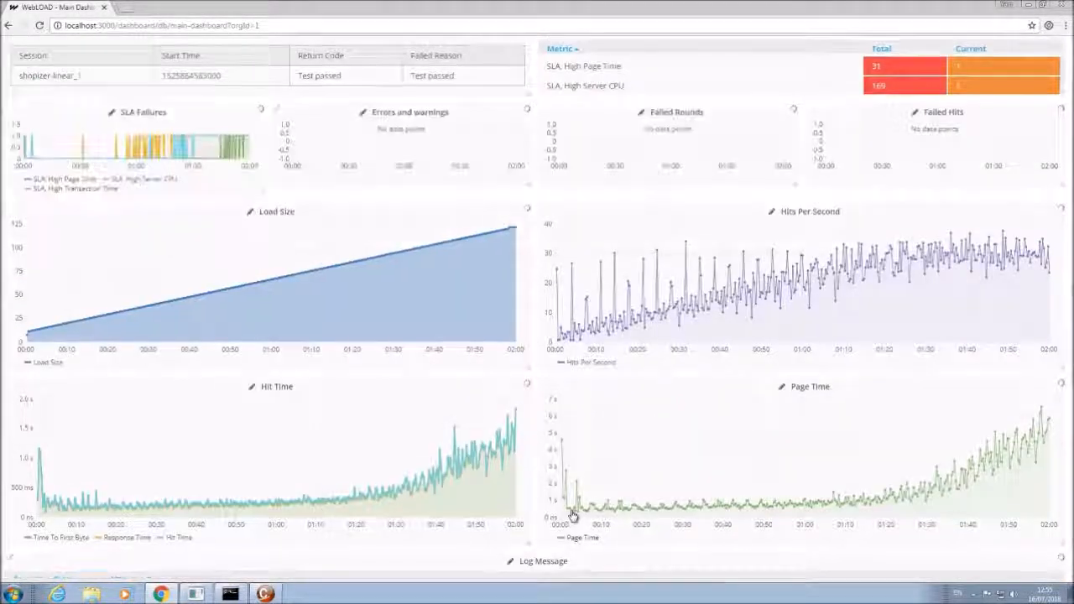
scroll(571, 514, "up", 1)
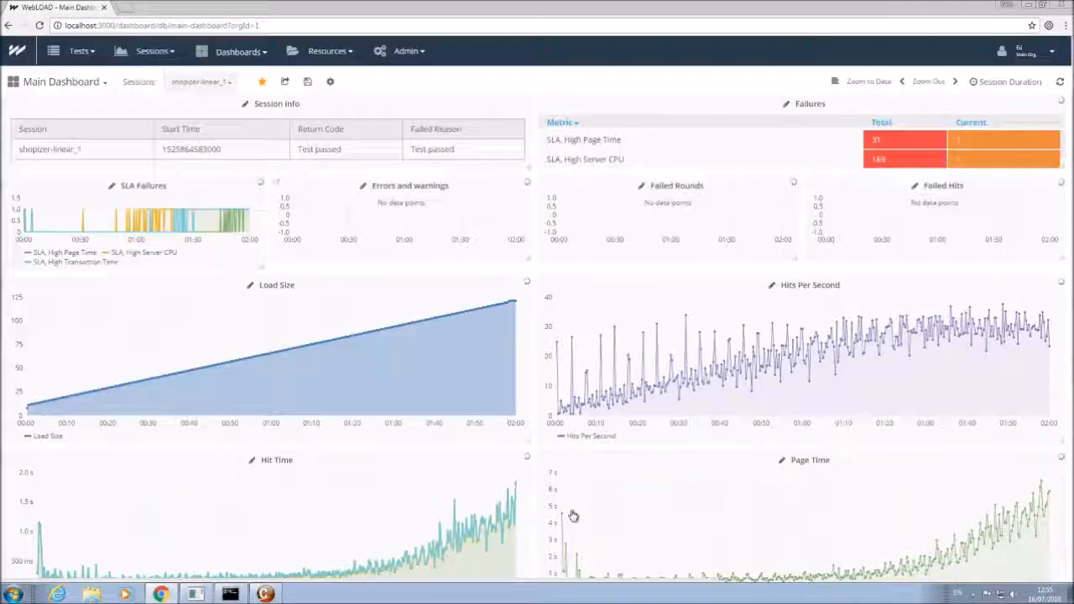
left_click(309, 82)
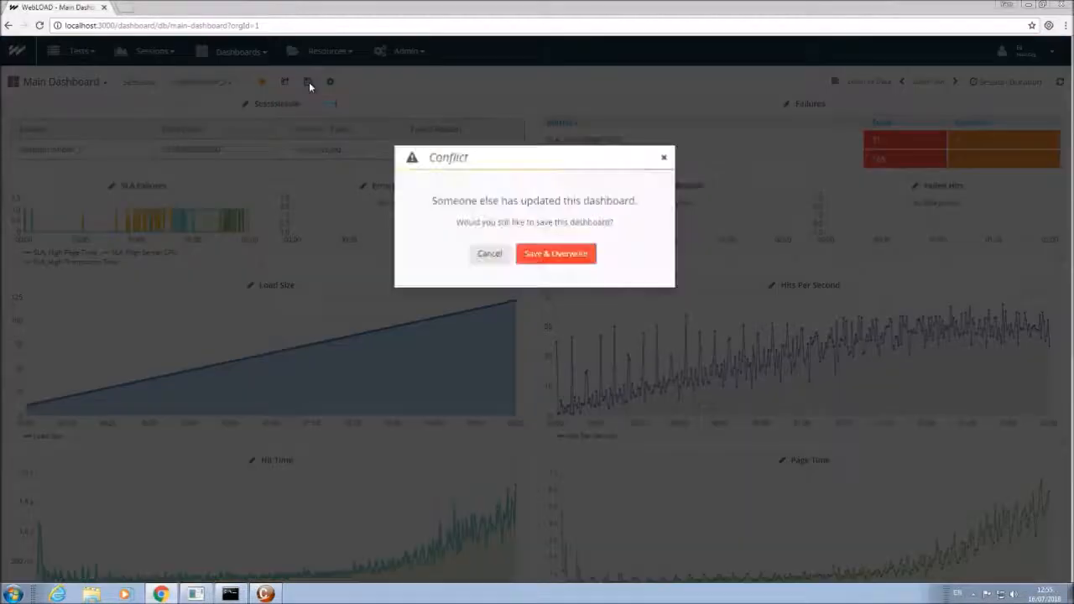
left_click(490, 254)
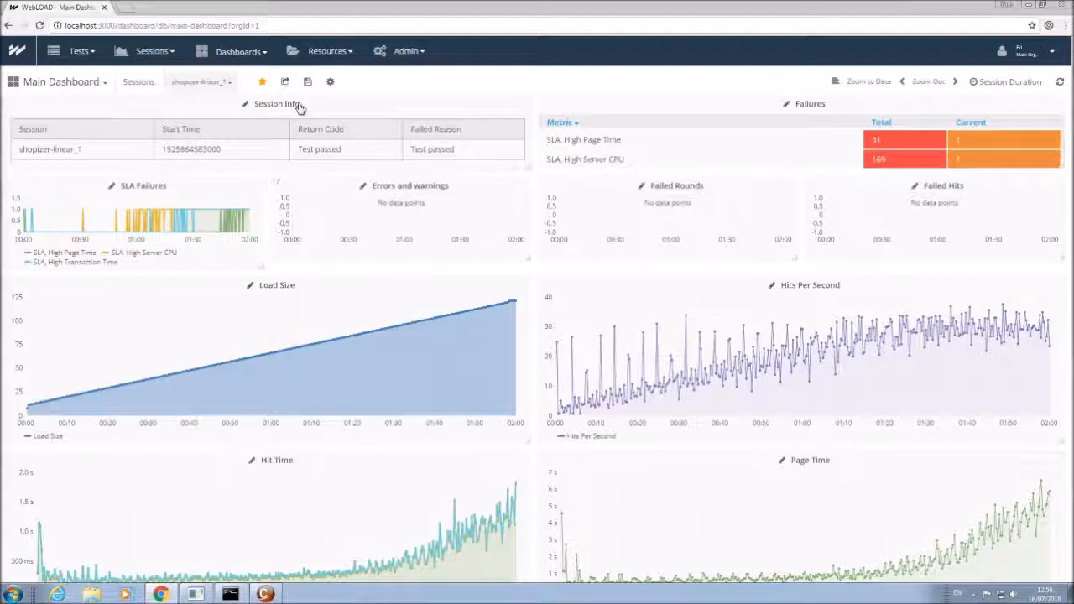
Leave the Main Dashboard for the home page, ignoring the unsaved changes
left_click(19, 53)
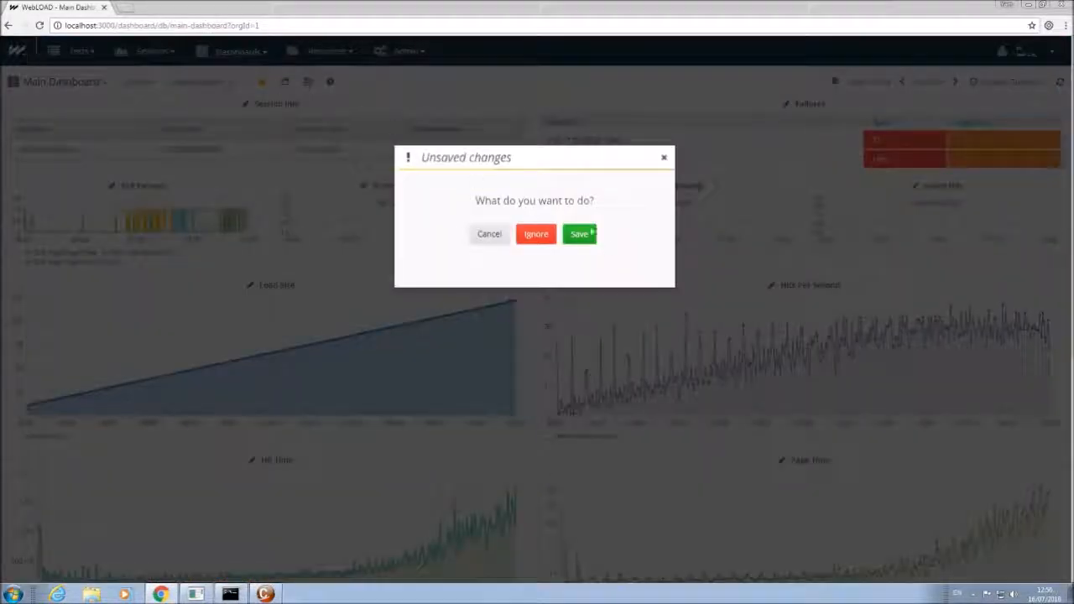
left_click(545, 238)
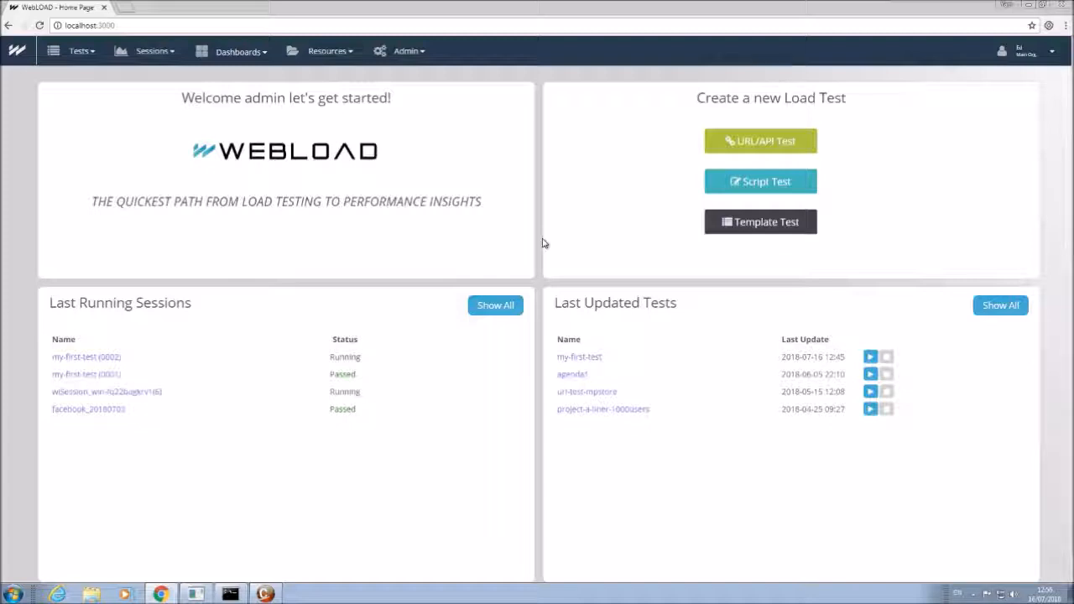
Start a new script-based load test using the demo.wlp script, and review its load configuration and load generator settings
left_click(785, 186)
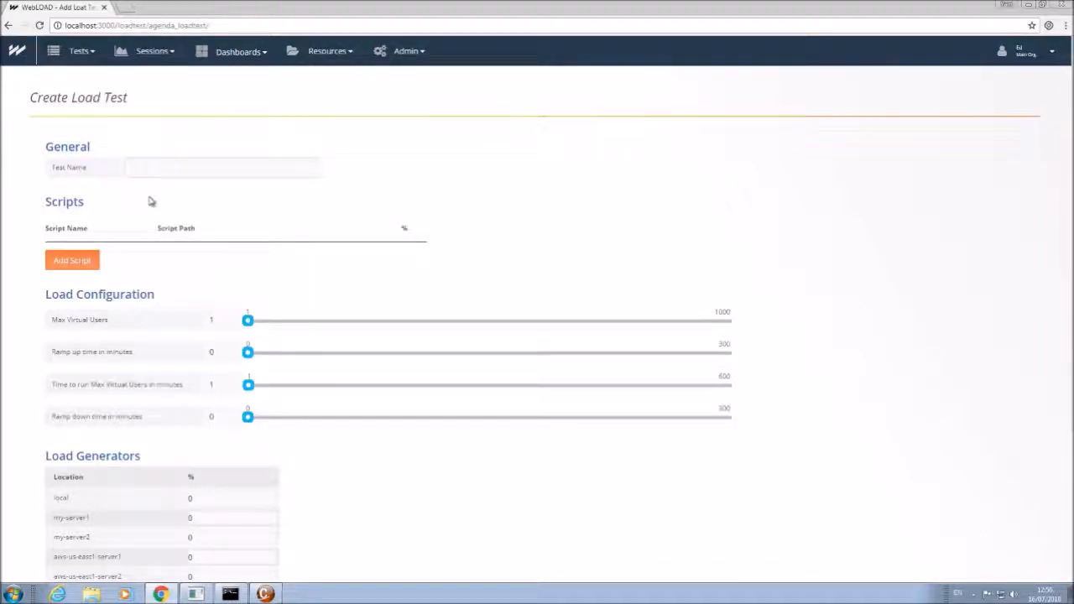
left_click(83, 265)
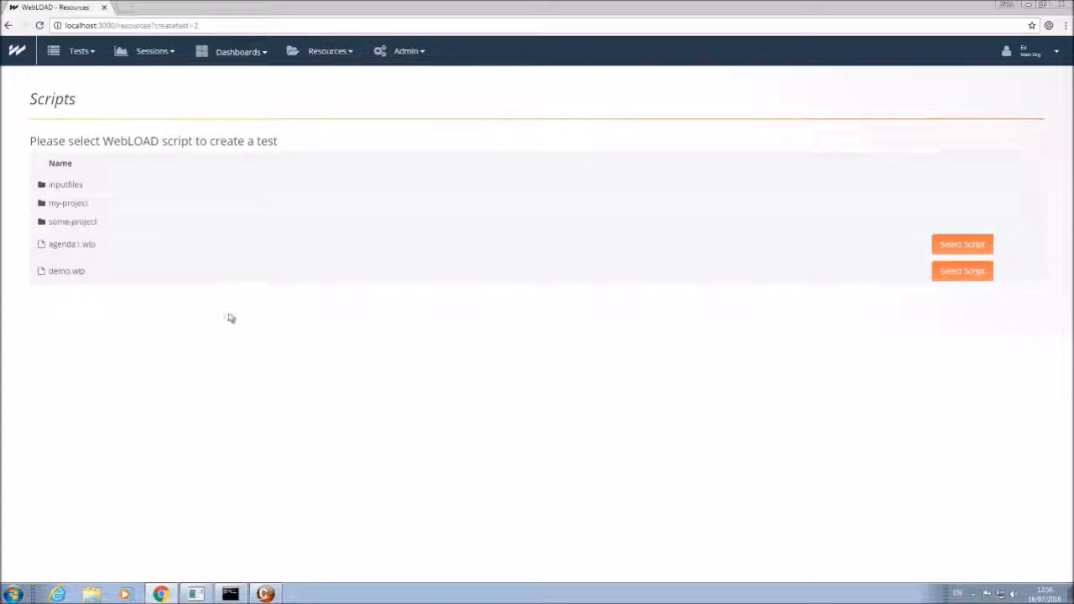
left_click(968, 275)
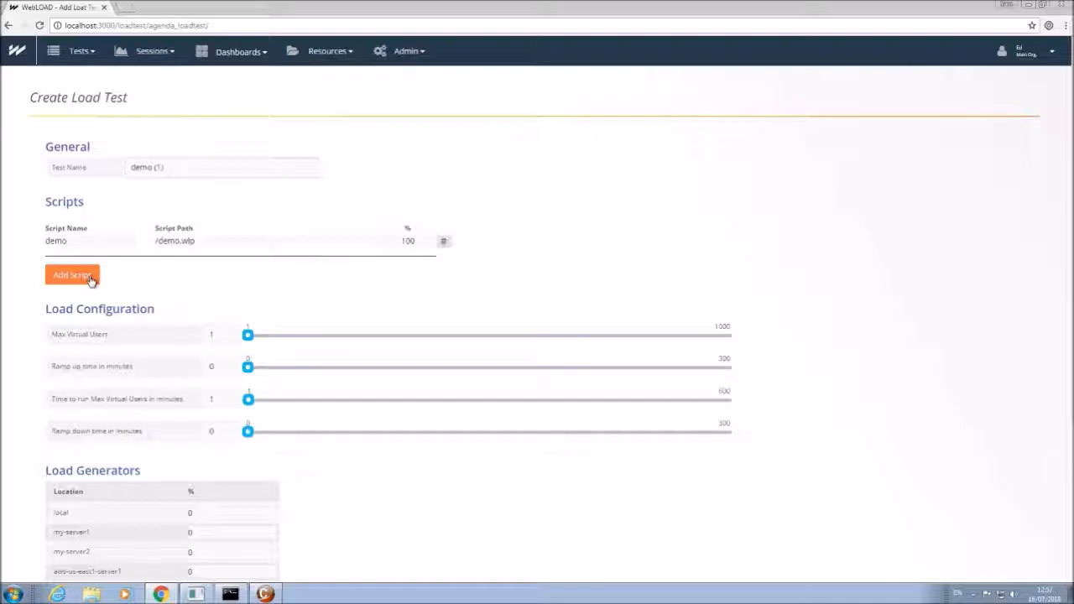
scroll(449, 454, "down", 2)
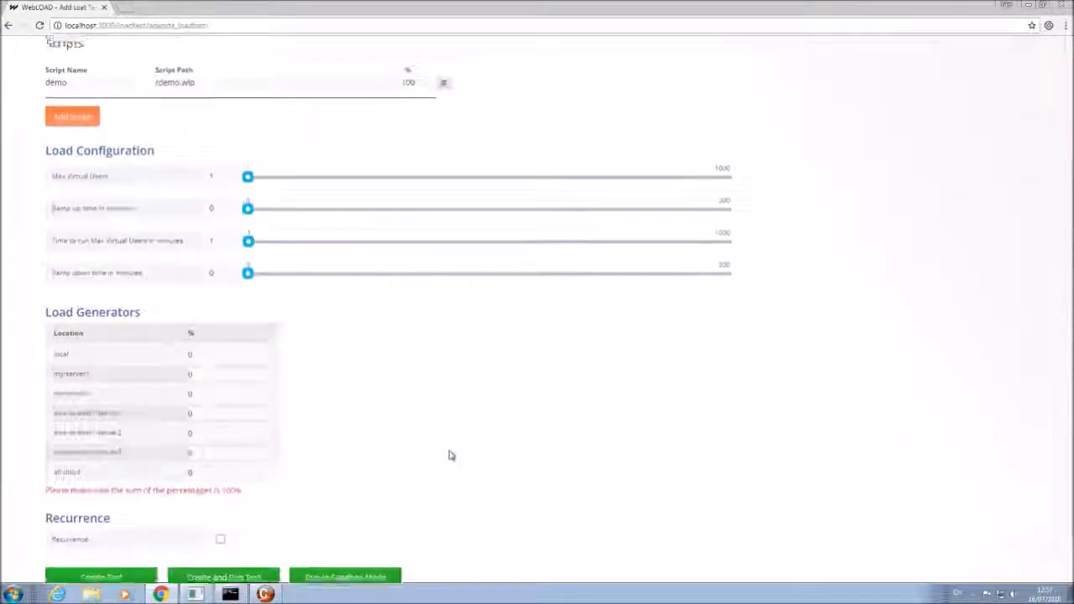
scroll(449, 455, "up", 2)
scroll(449, 454, "down", 1)
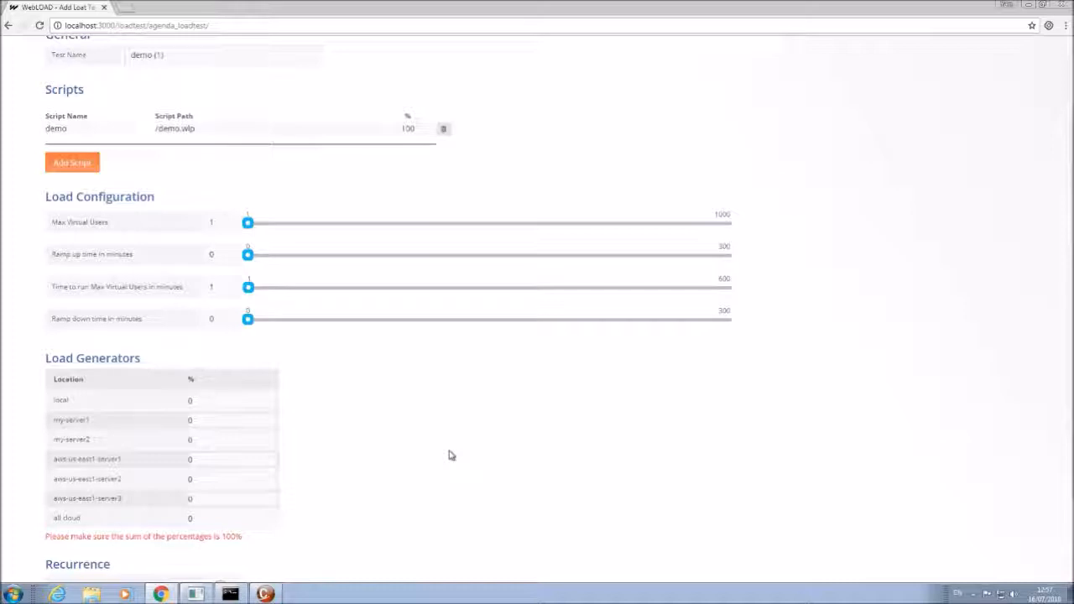
scroll(449, 454, "up", 2)
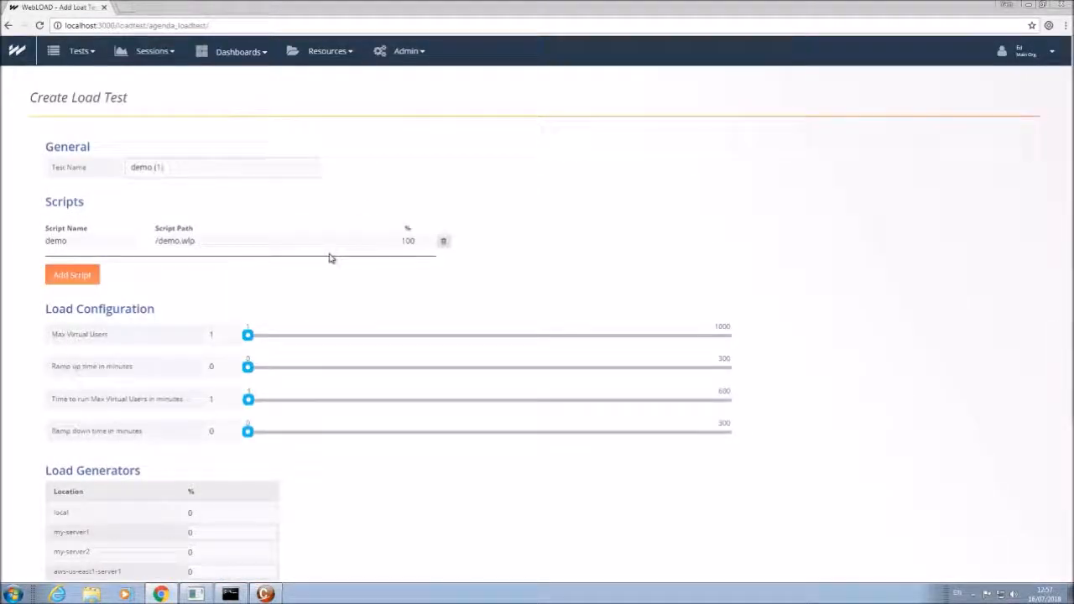
Open the list of stored resources to examine the available folders and script files
left_click(353, 53)
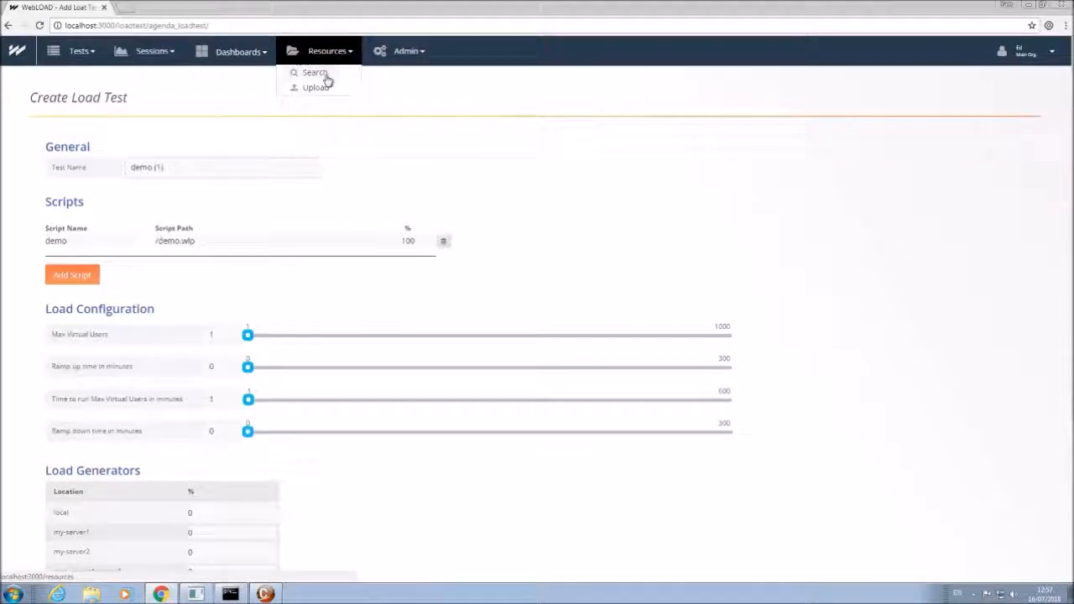
left_click(327, 77)
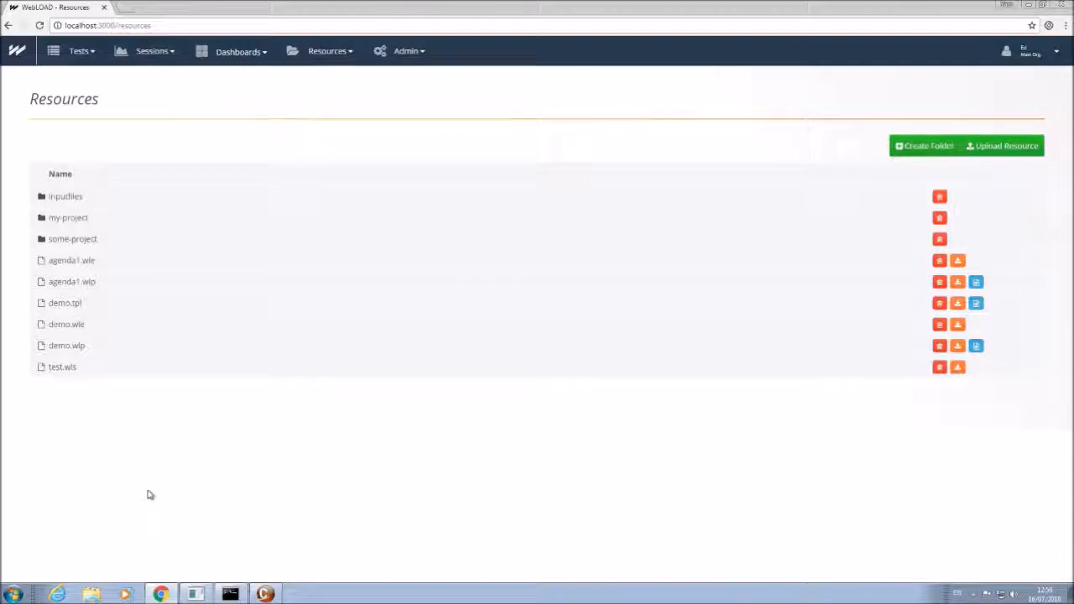
View the Server Administration page and its available admin options, and return to the home page
left_click(419, 53)
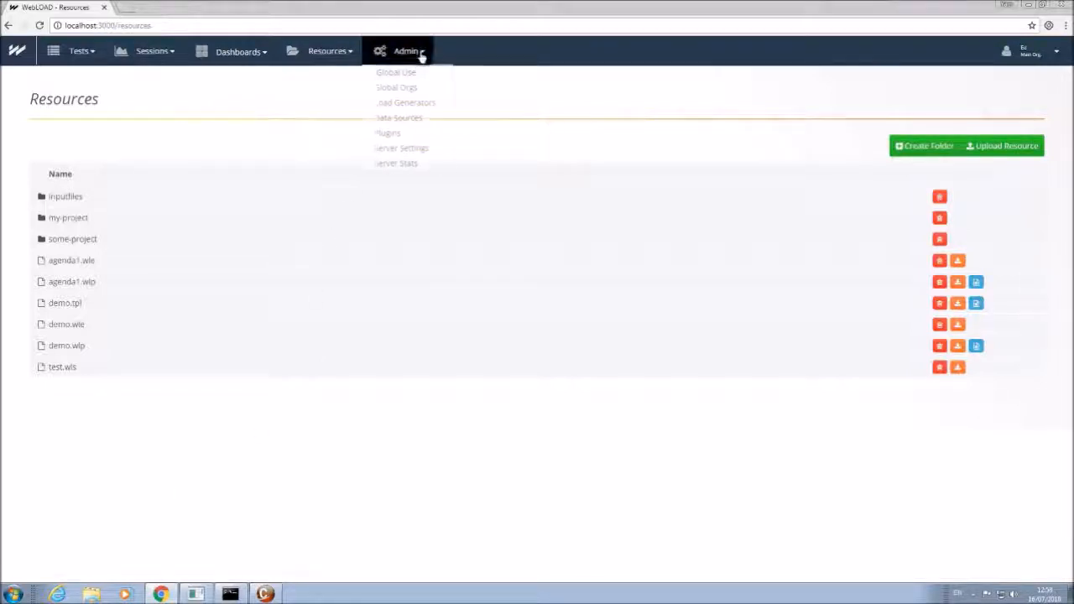
left_click(421, 53)
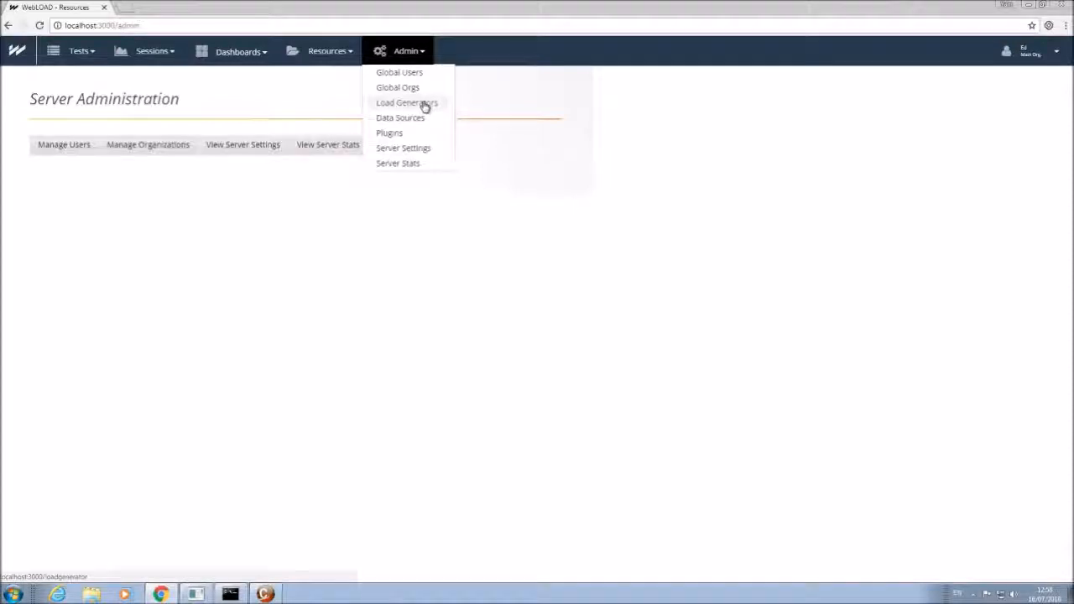
left_click(22, 55)
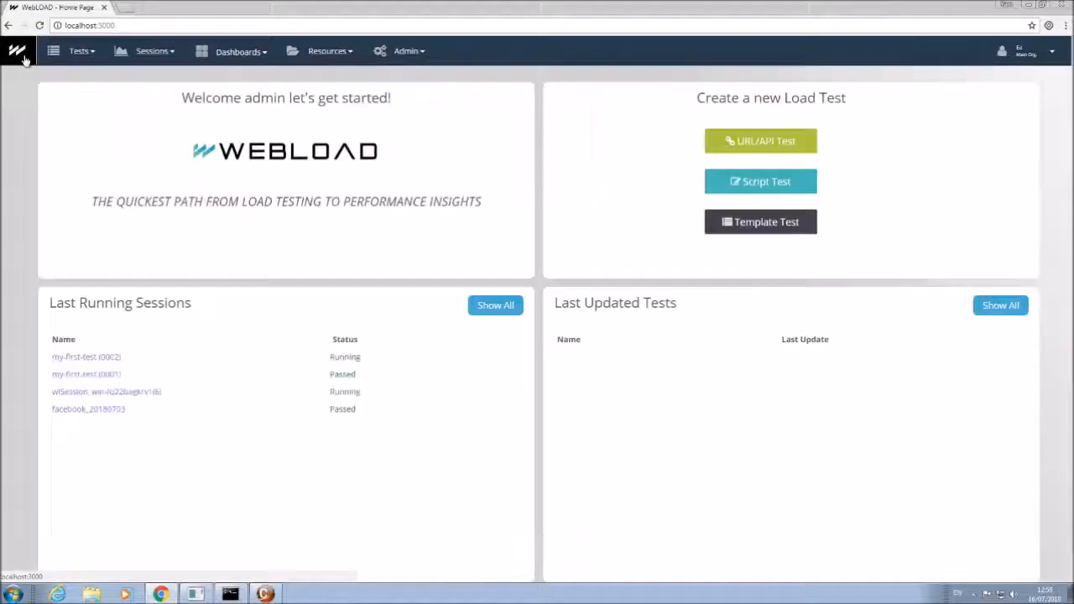